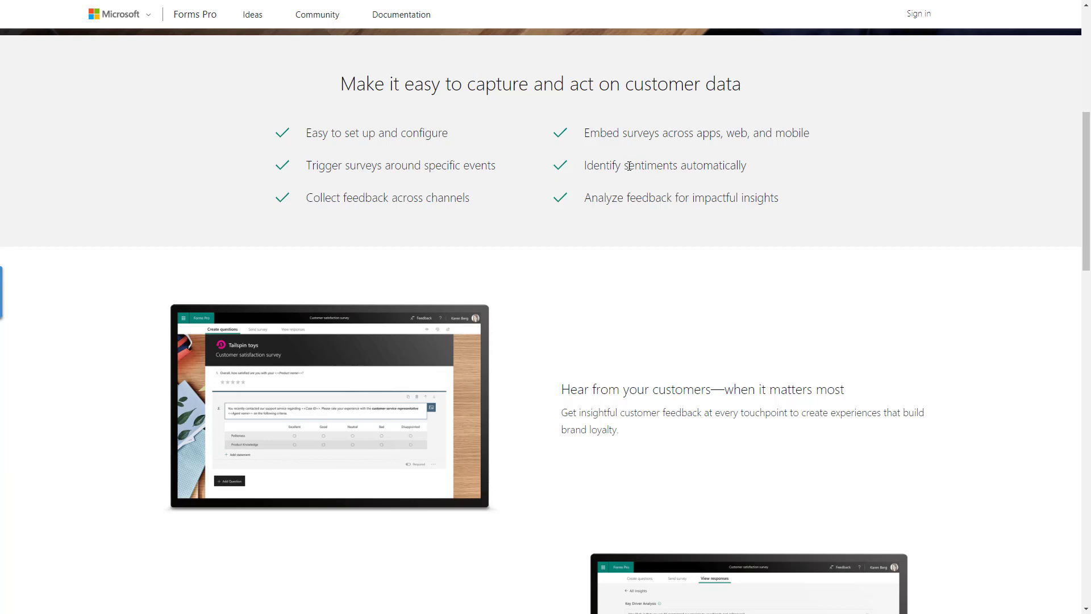
Step: Read the Forms Pro landing-page feature list, briefly highlighting 'sentiments'
drag(625, 165, 674, 166)
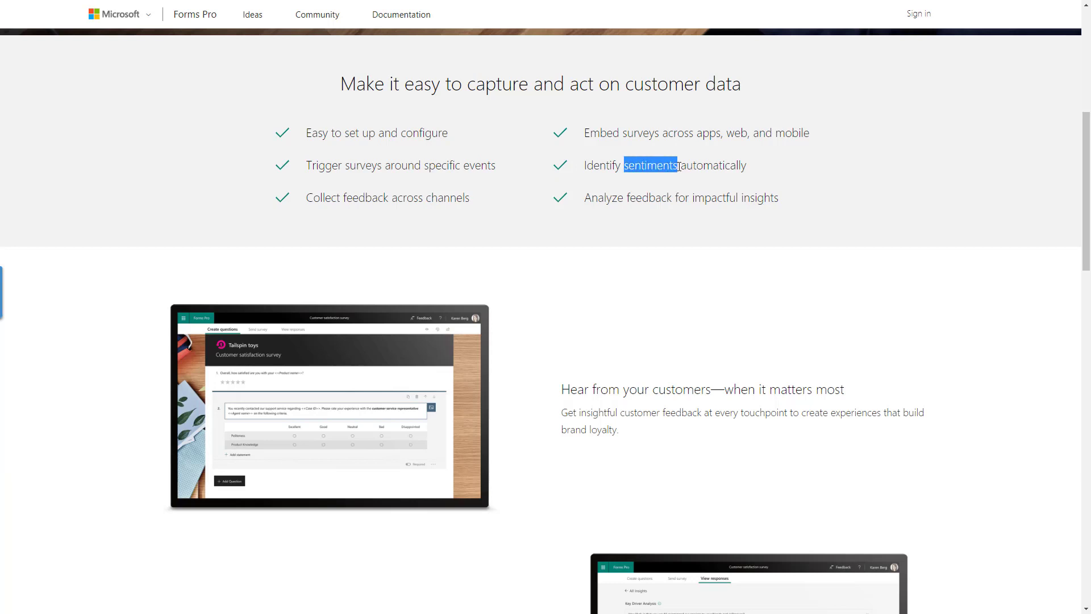
click(523, 241)
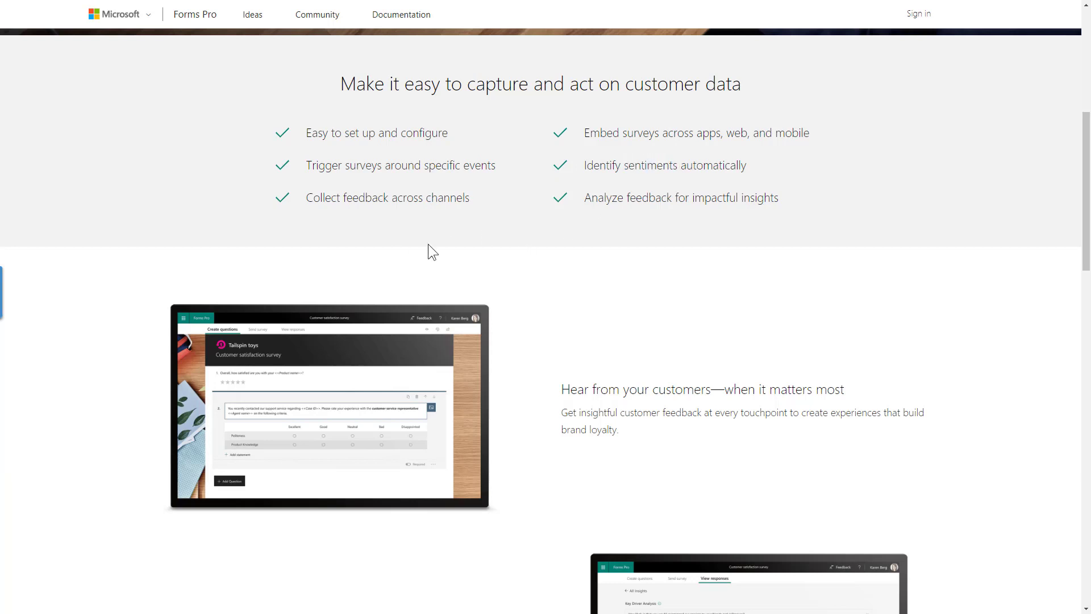
drag(505, 165, 305, 168)
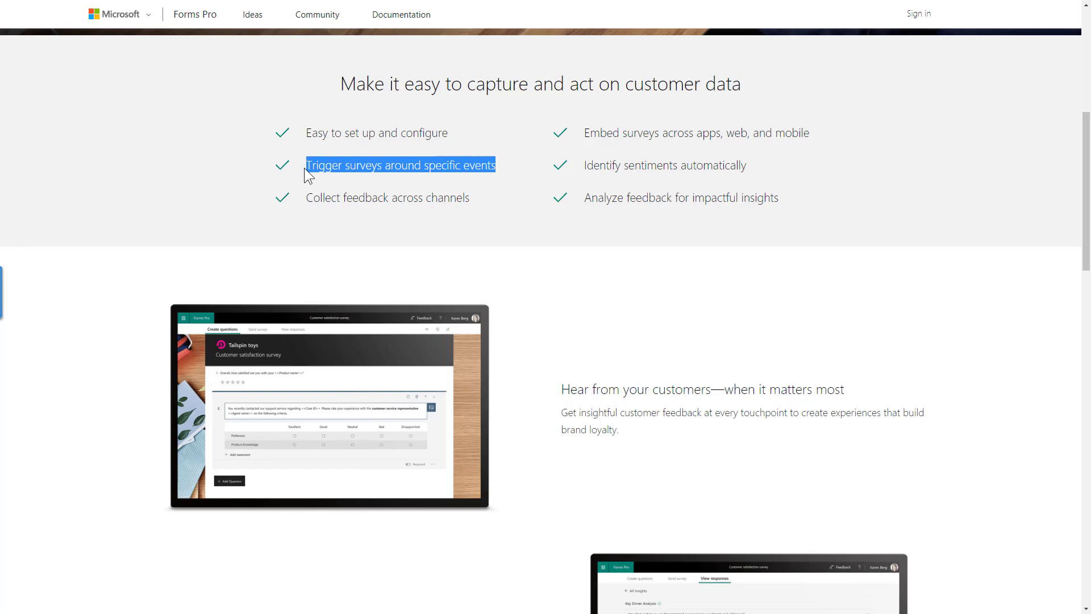
click(522, 260)
scroll(595, 309, down, 1)
scroll(595, 309, down, 2)
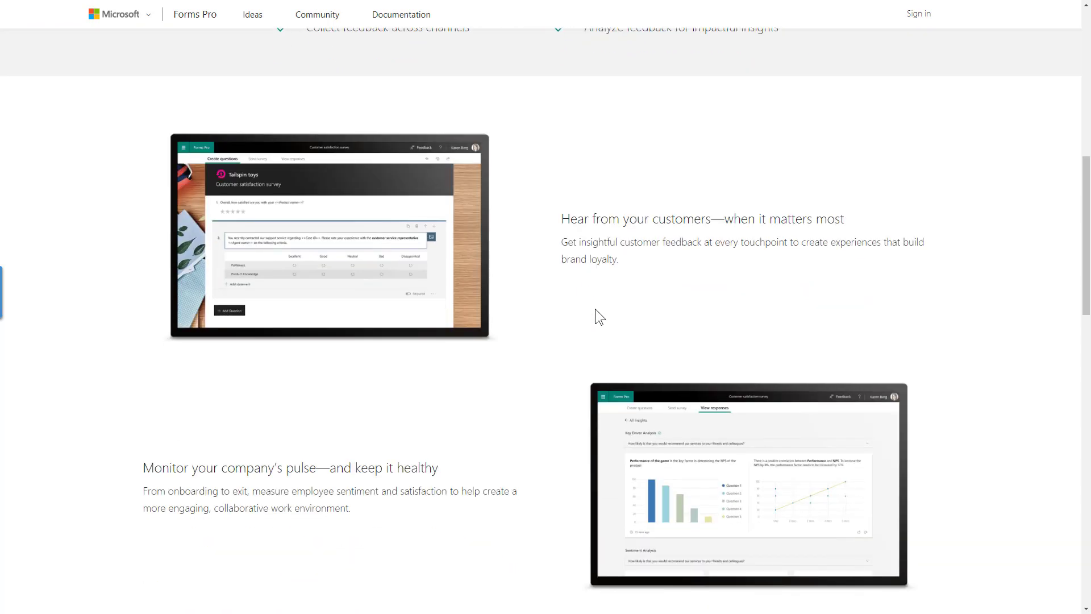
scroll(595, 310, down, 1)
scroll(596, 309, down, 2)
scroll(596, 310, down, 3)
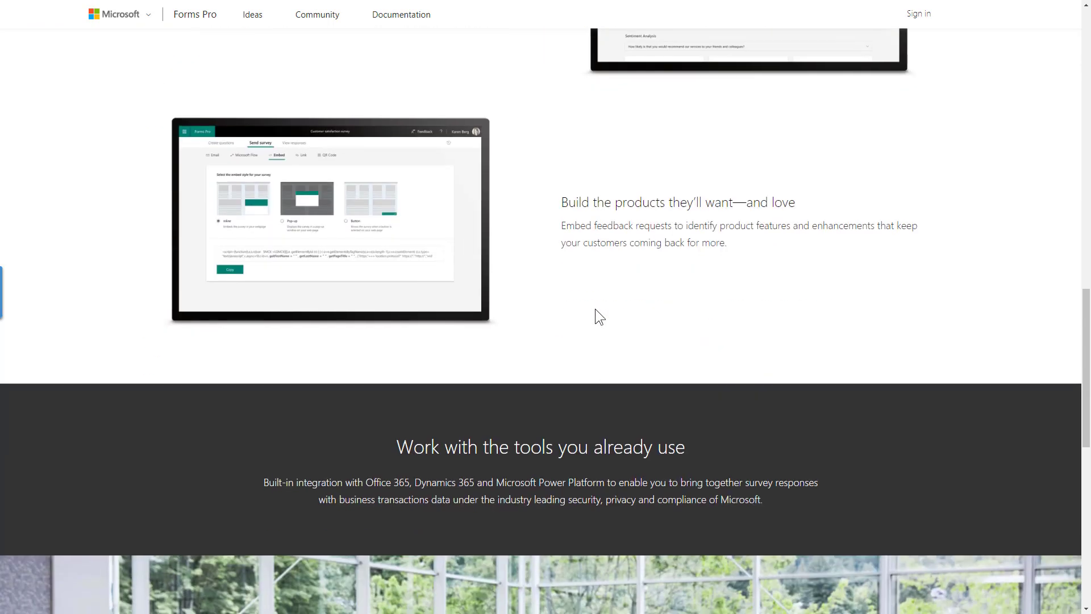
scroll(595, 309, down, 4)
scroll(598, 310, down, 3)
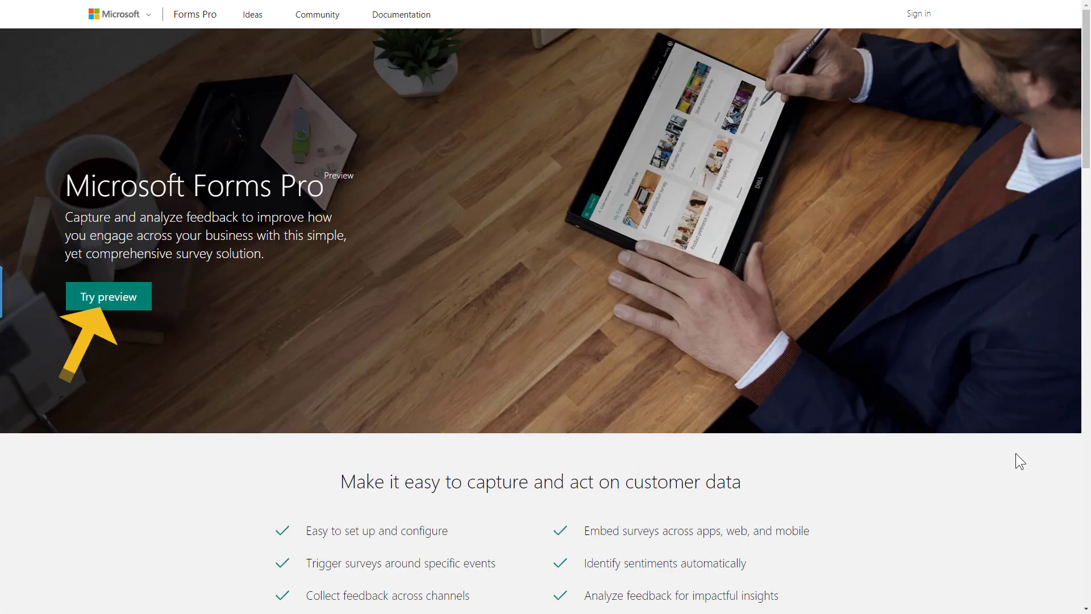
Step: Choose Try preview, continue with the existing work account and land on My forms
click(143, 296)
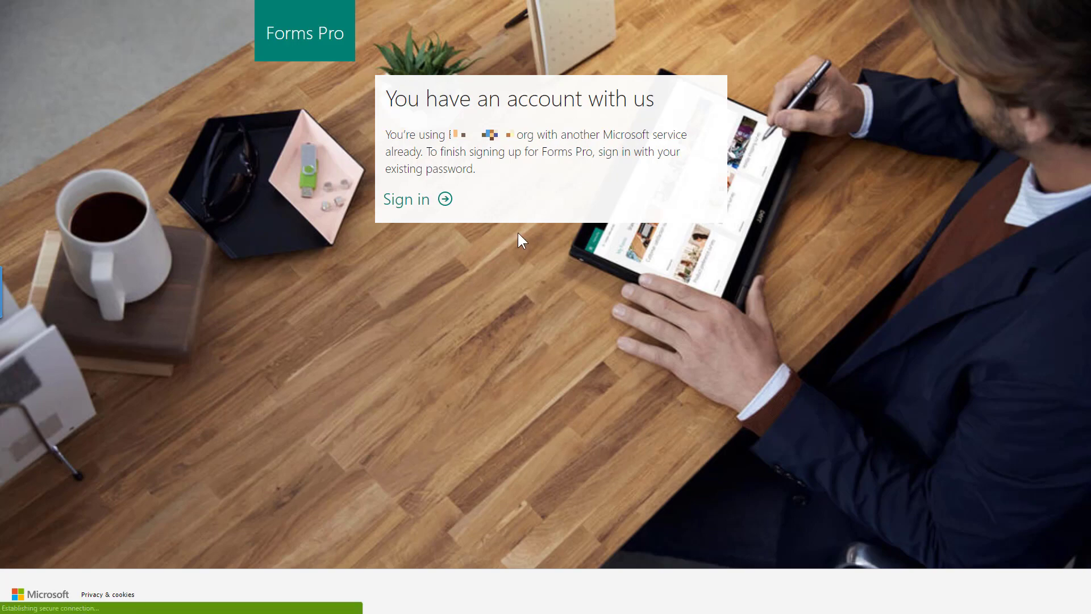
click(413, 209)
click(305, 38)
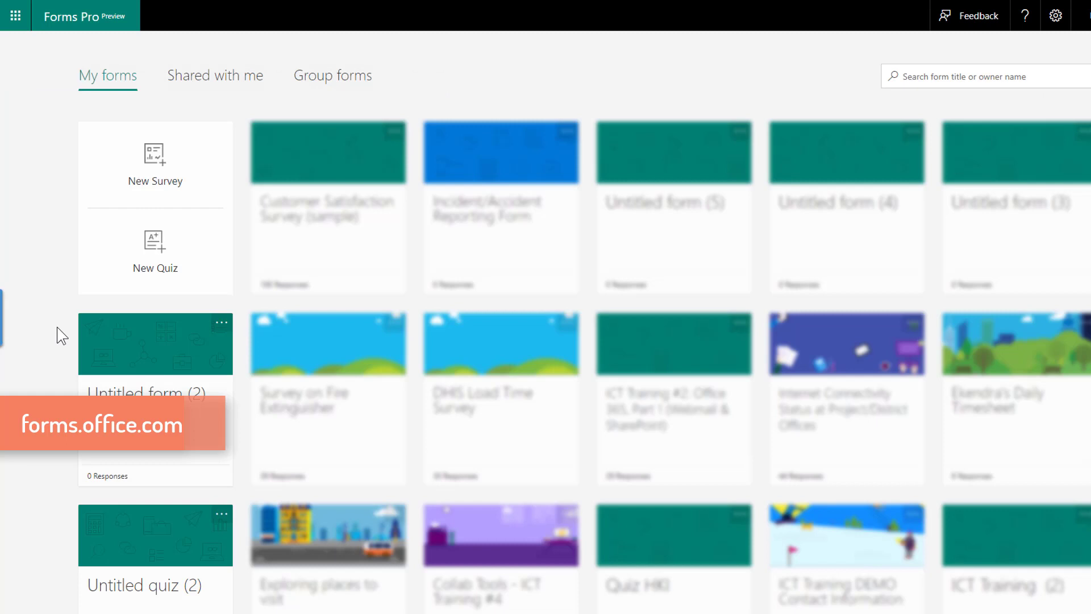
Step: Open the Customer Satisfaction Survey sample, preview mobile and computer layouts, then go to Send Survey
click(312, 203)
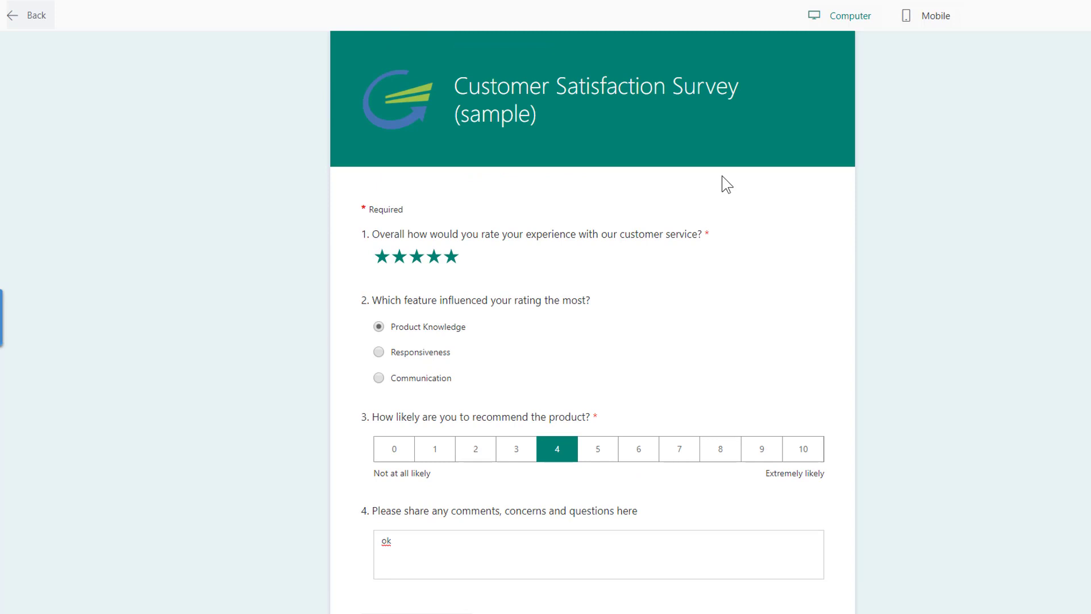
click(921, 17)
scroll(713, 219, down, 5)
click(845, 16)
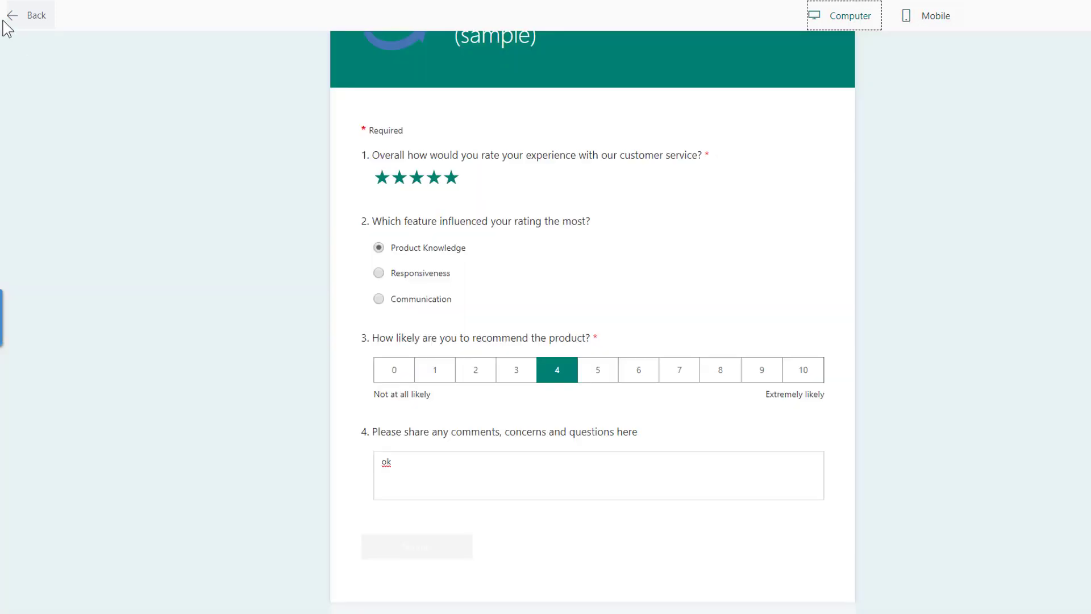
click(5, 29)
click(392, 47)
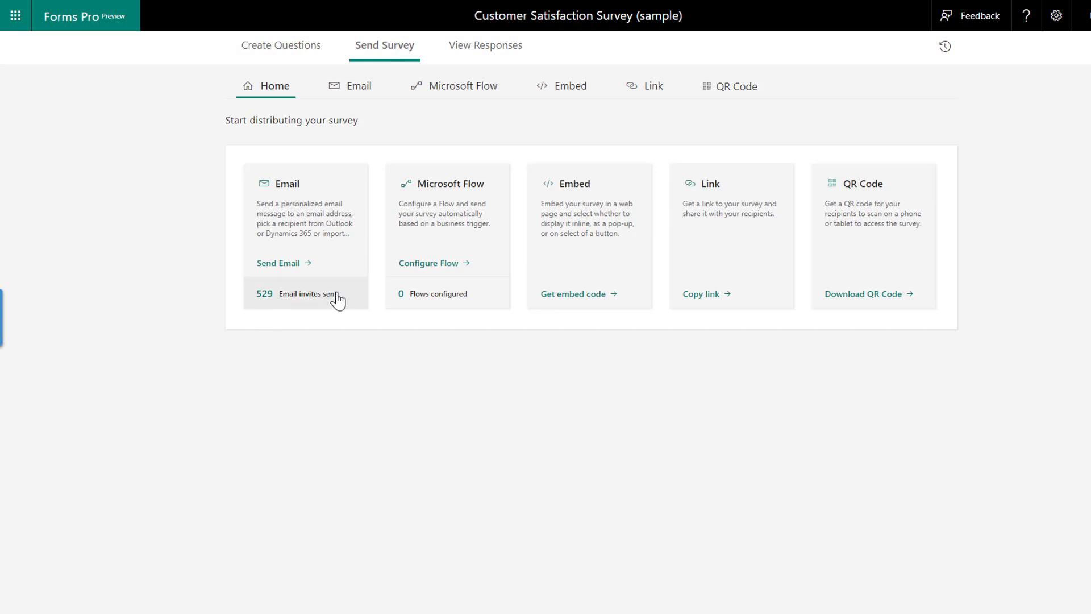
mouse_move(307, 294)
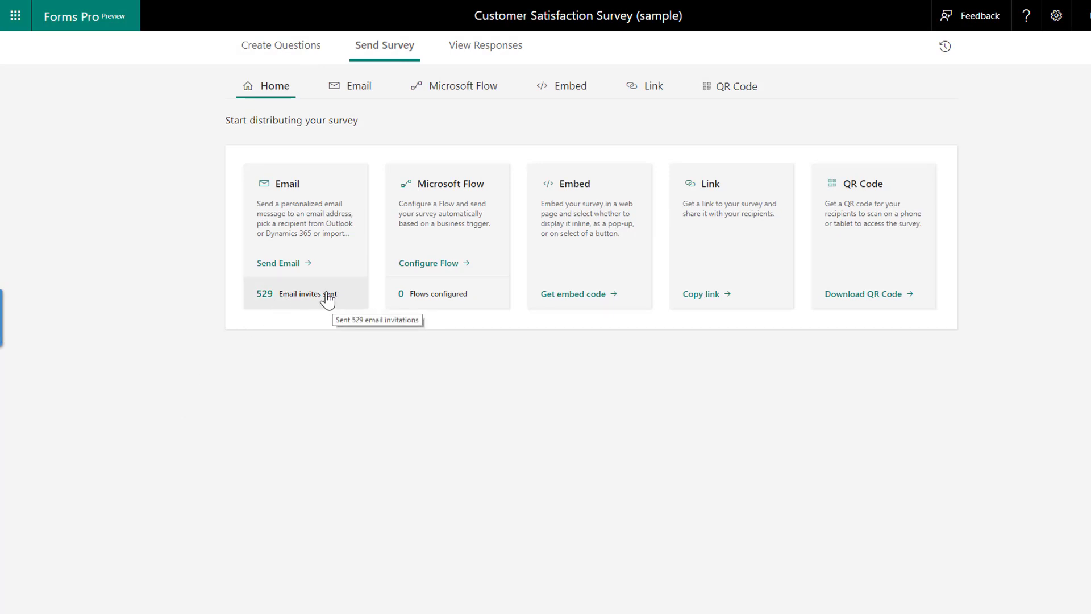
click(328, 298)
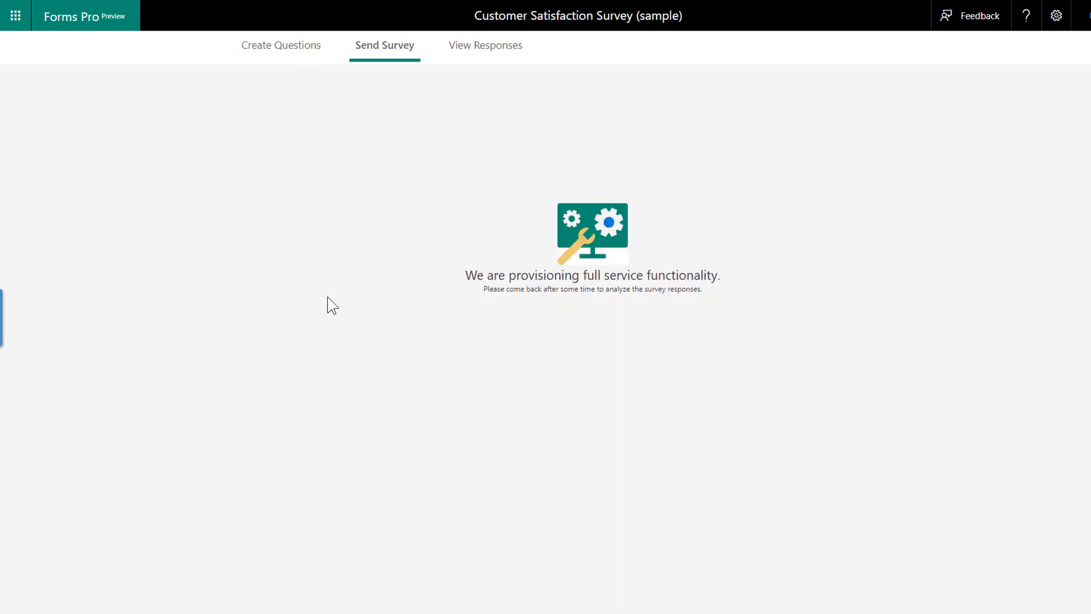
click(461, 52)
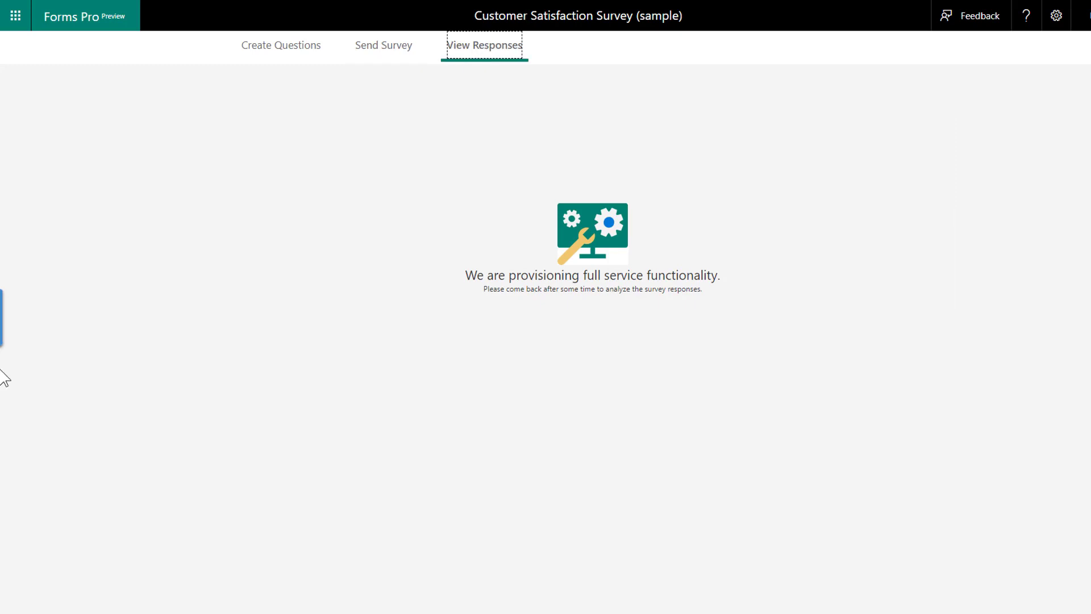
click(399, 52)
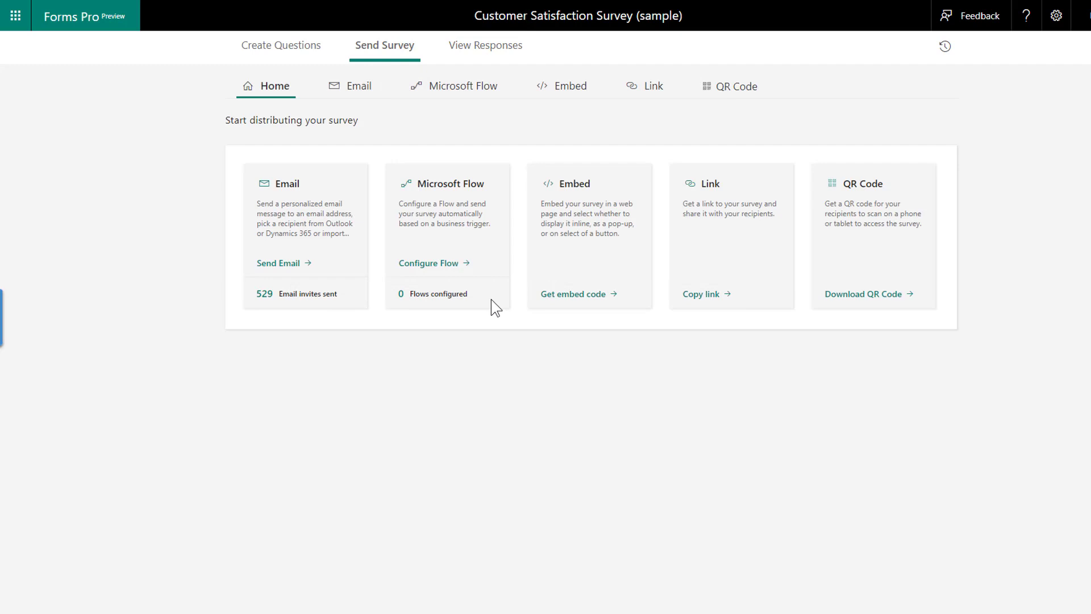
Step: Review the Email, Microsoft Flow, Embed, Link and QR Code sharing options, then the responses view
click(365, 93)
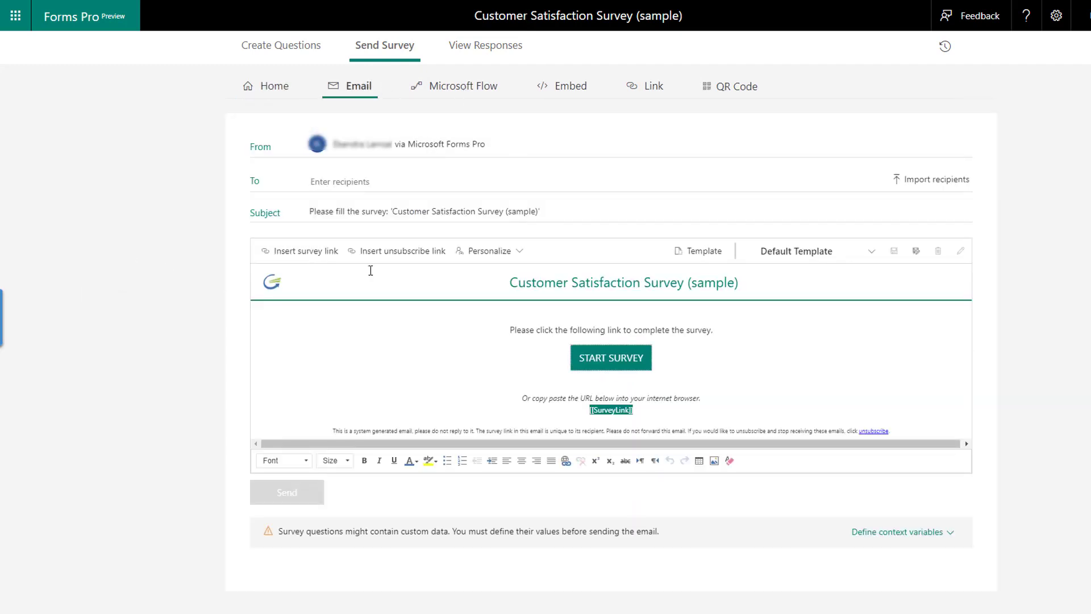
scroll(694, 363, down, 1)
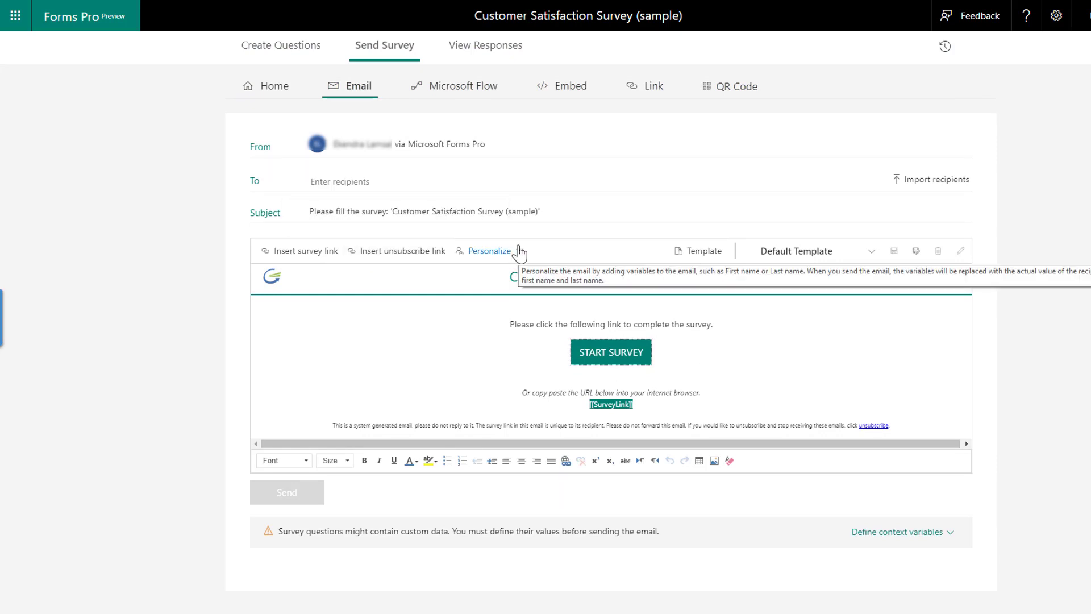
click(467, 91)
click(568, 88)
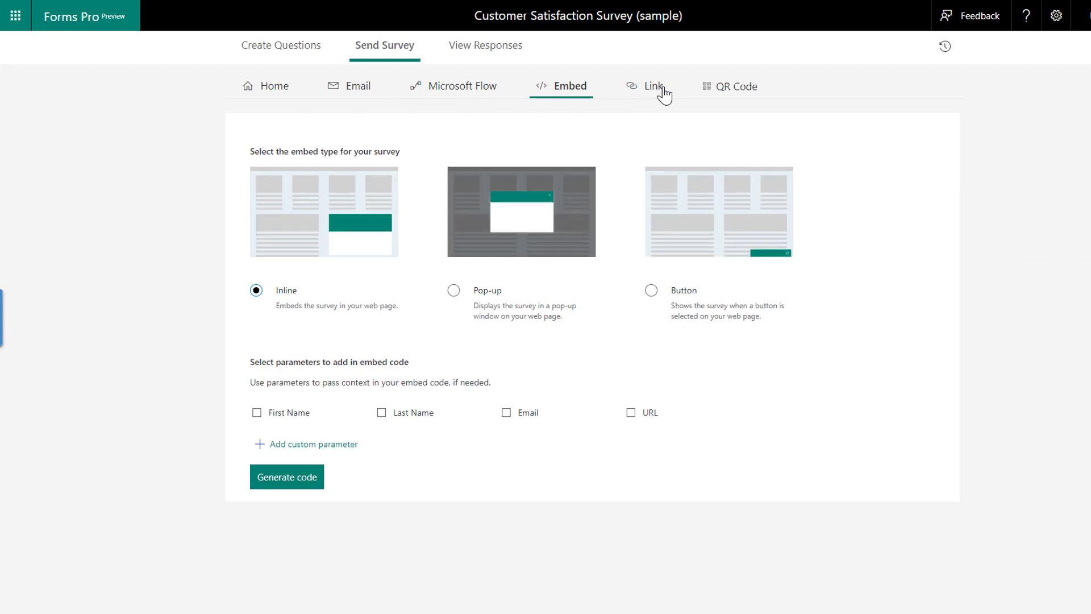
click(665, 95)
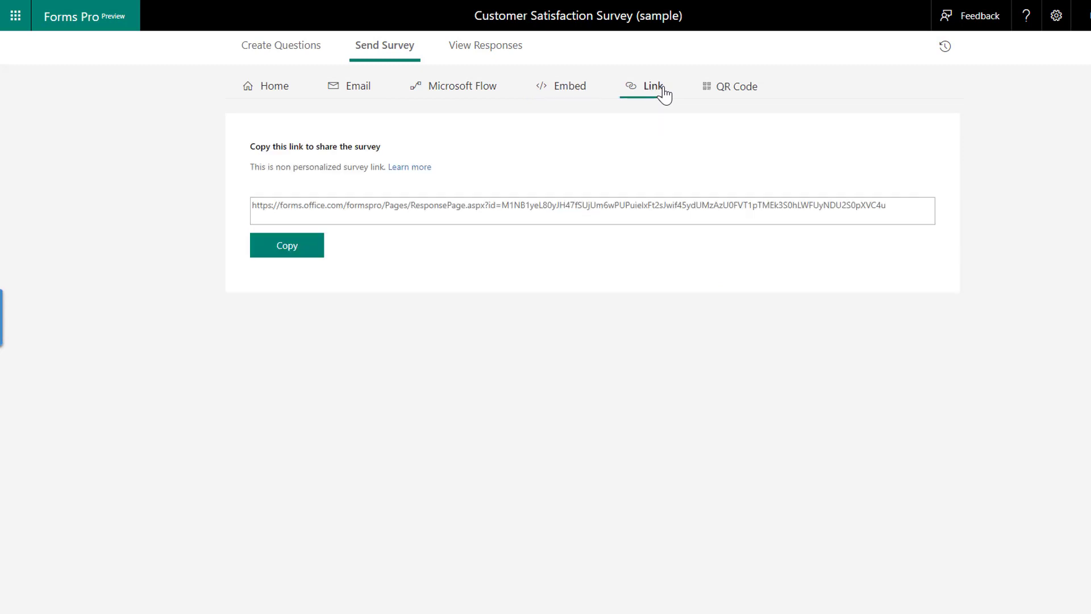
click(740, 94)
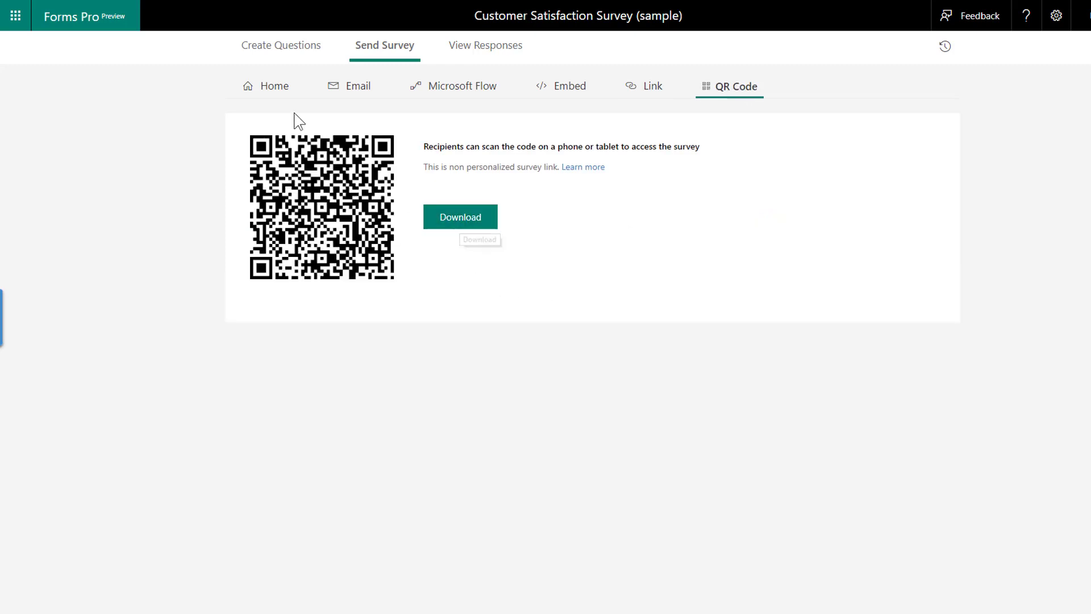
click(456, 58)
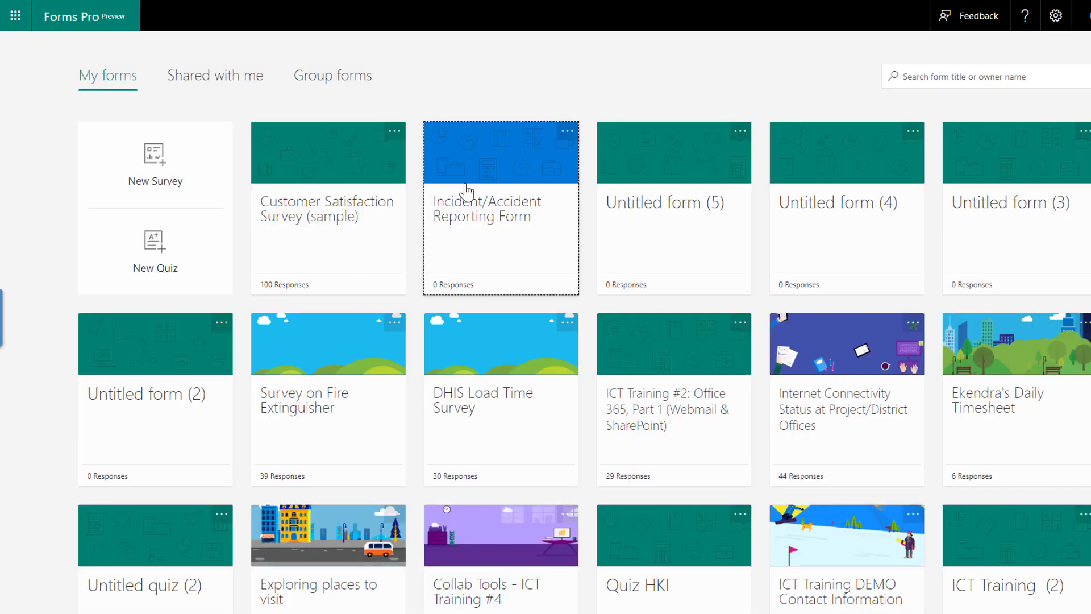
Step: Open the Incident/Accident Reporting Form and begin editing its title and description header
click(466, 190)
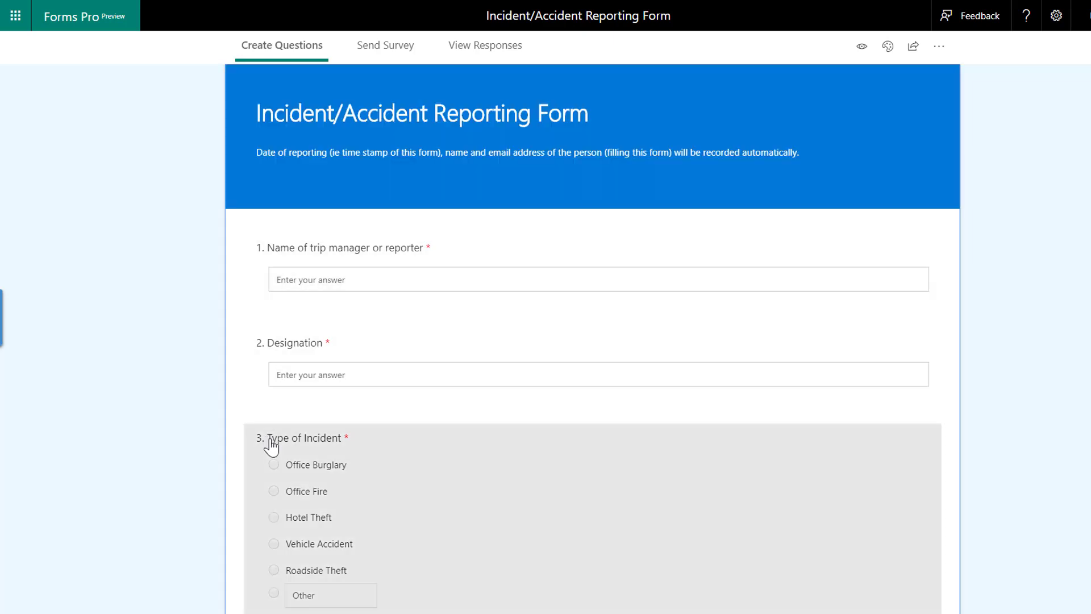
scroll(333, 401, down, 5)
scroll(452, 486, up, 5)
click(877, 144)
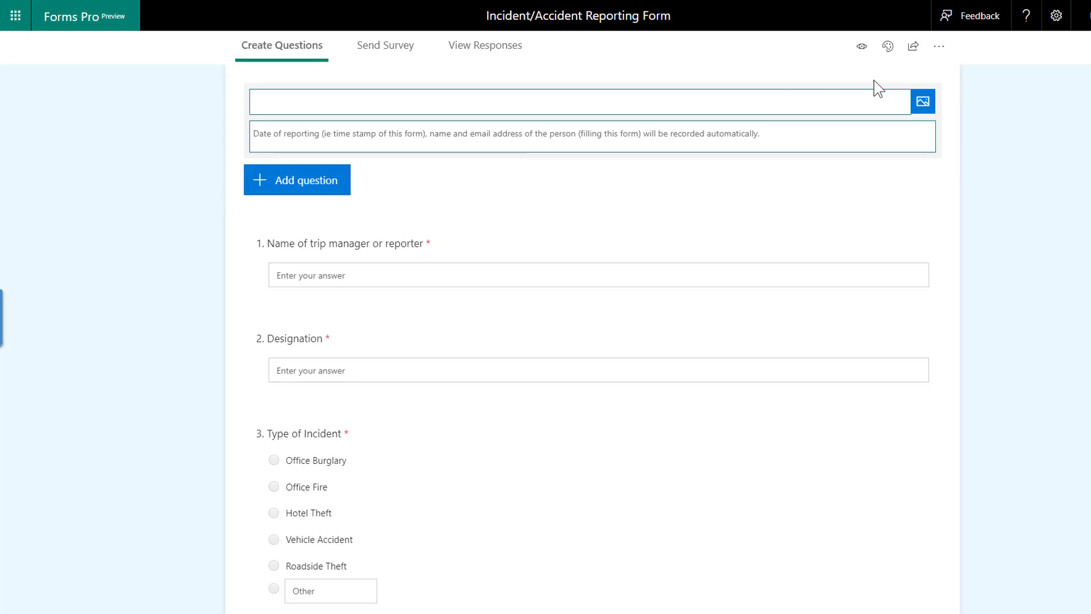
Step: Search Bing for 'sample logo' and insert the blue globe image into the form header
click(925, 103)
text(sample logo)
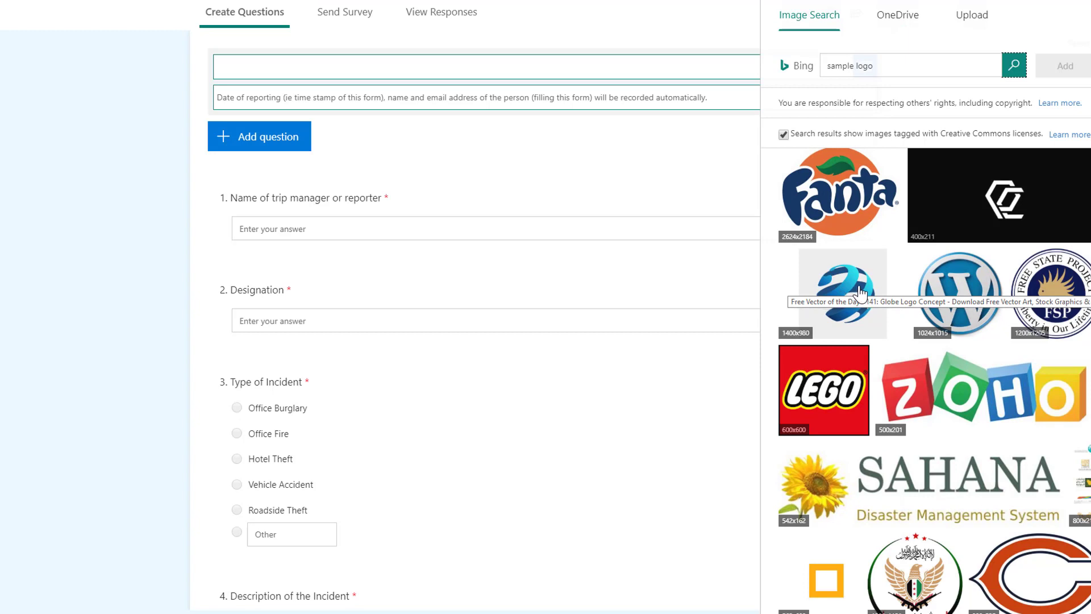
click(860, 294)
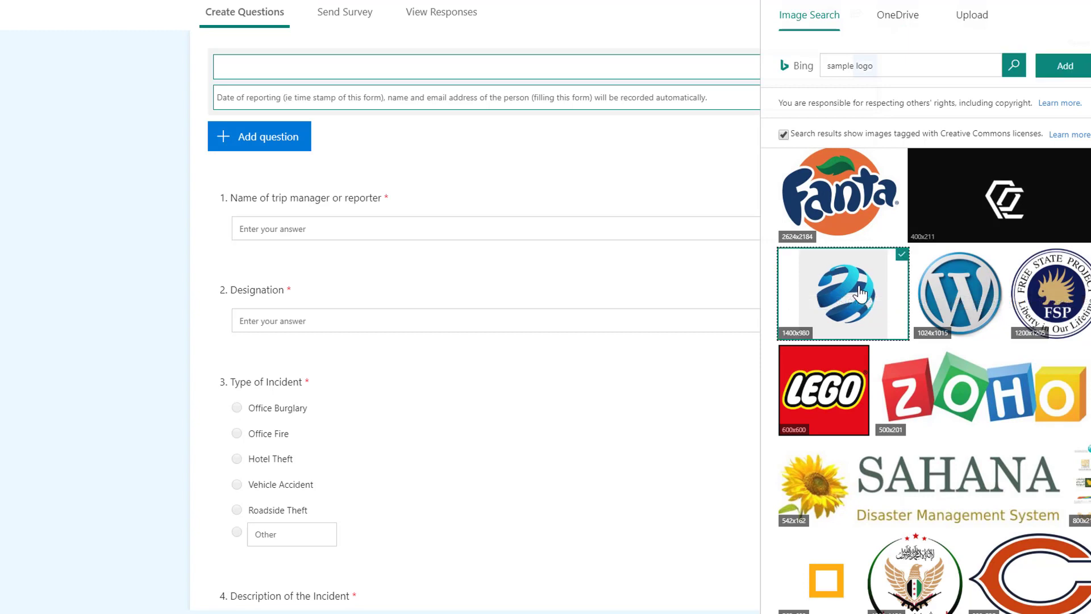
click(1058, 67)
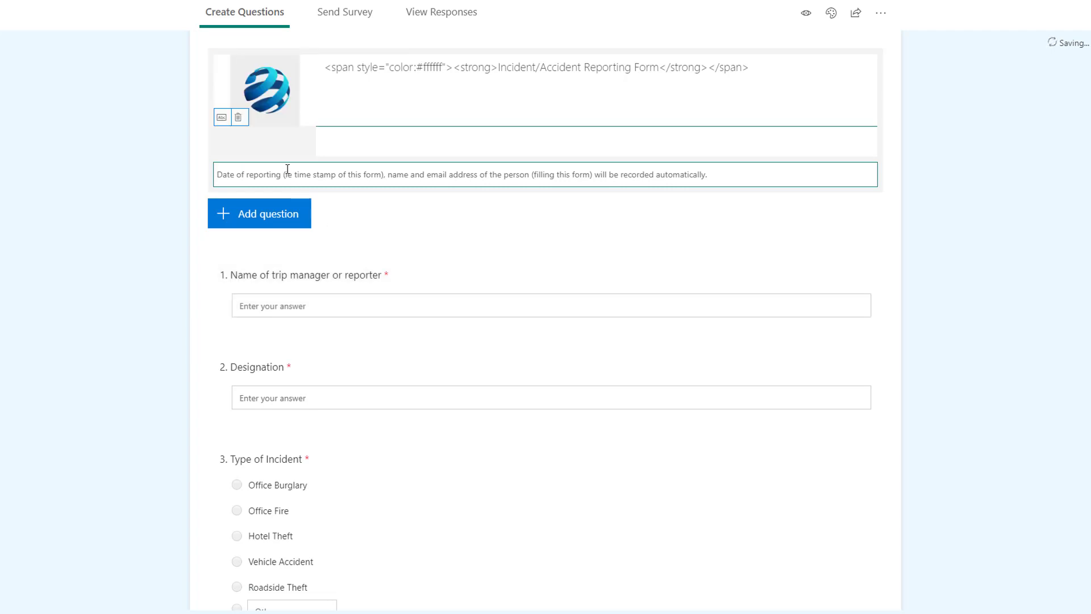
Step: Visit Send Survey, return to Create Questions, and preview the form as a respondent twice
click(444, 13)
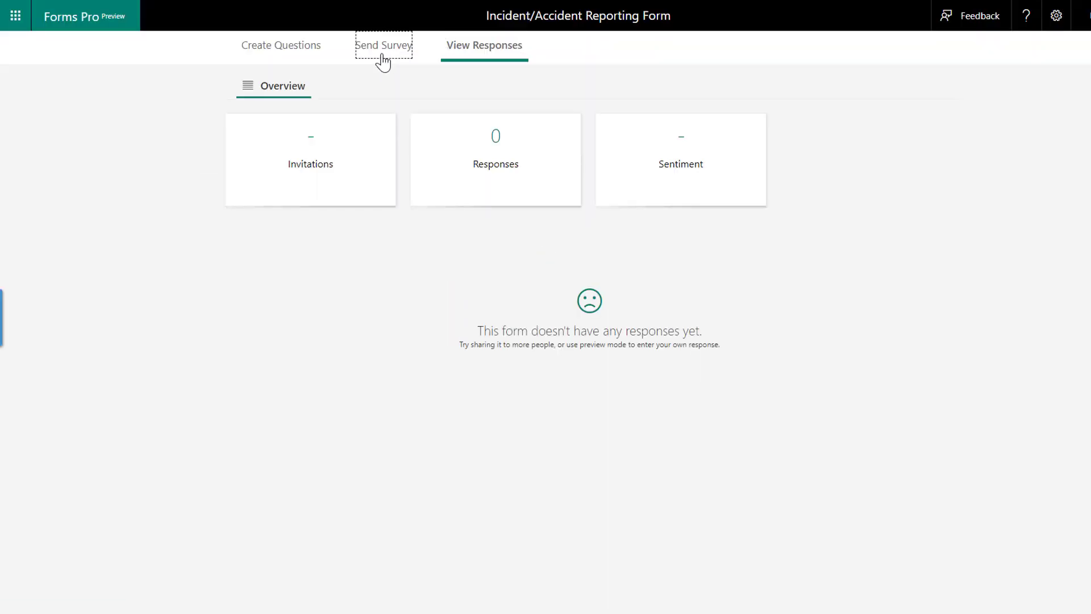
click(382, 49)
click(301, 53)
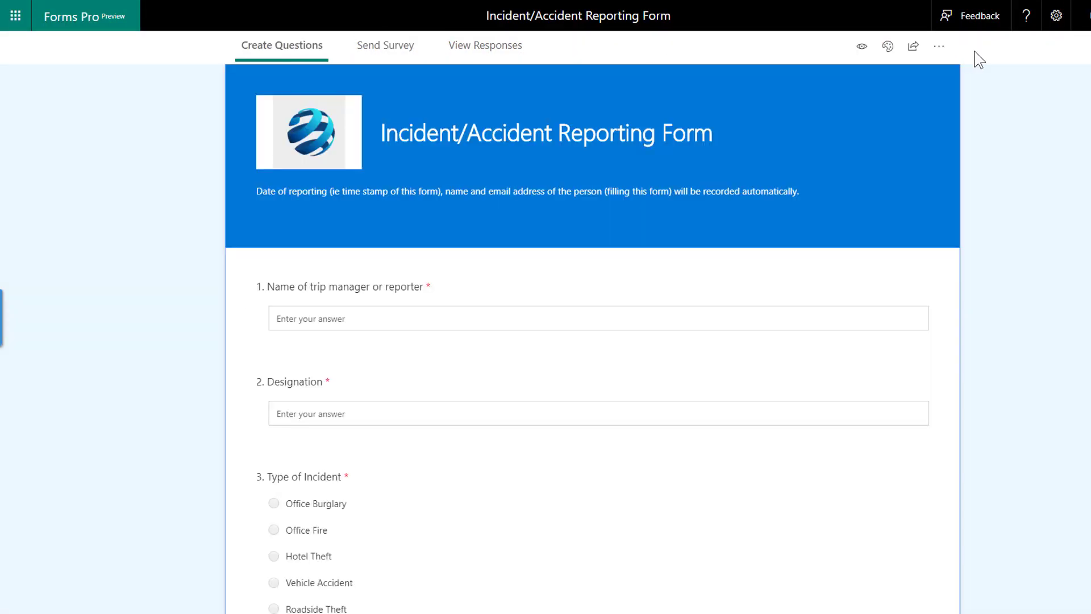
click(862, 47)
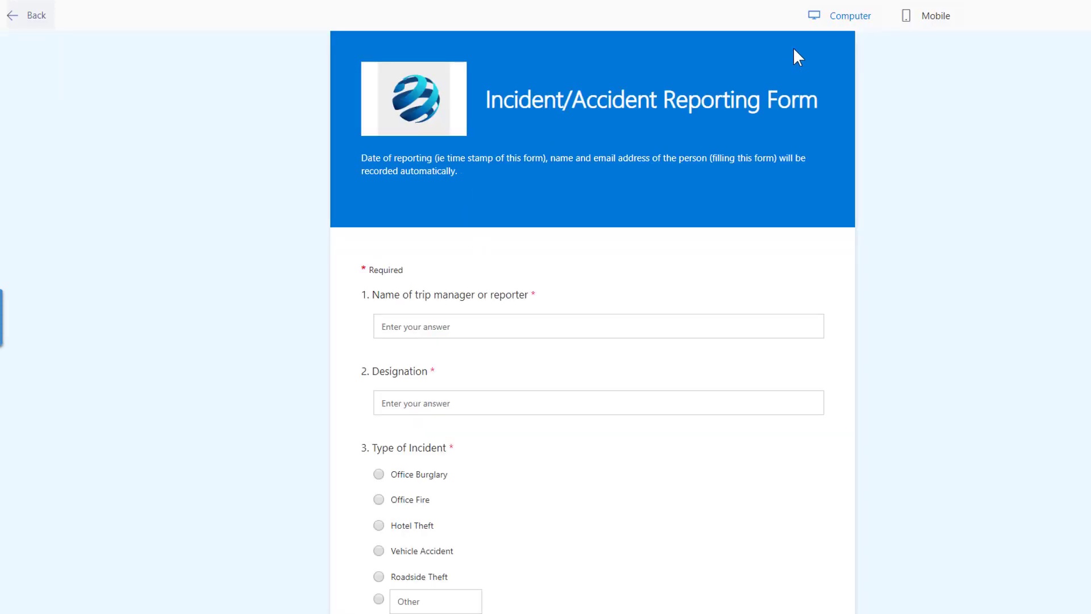
click(23, 28)
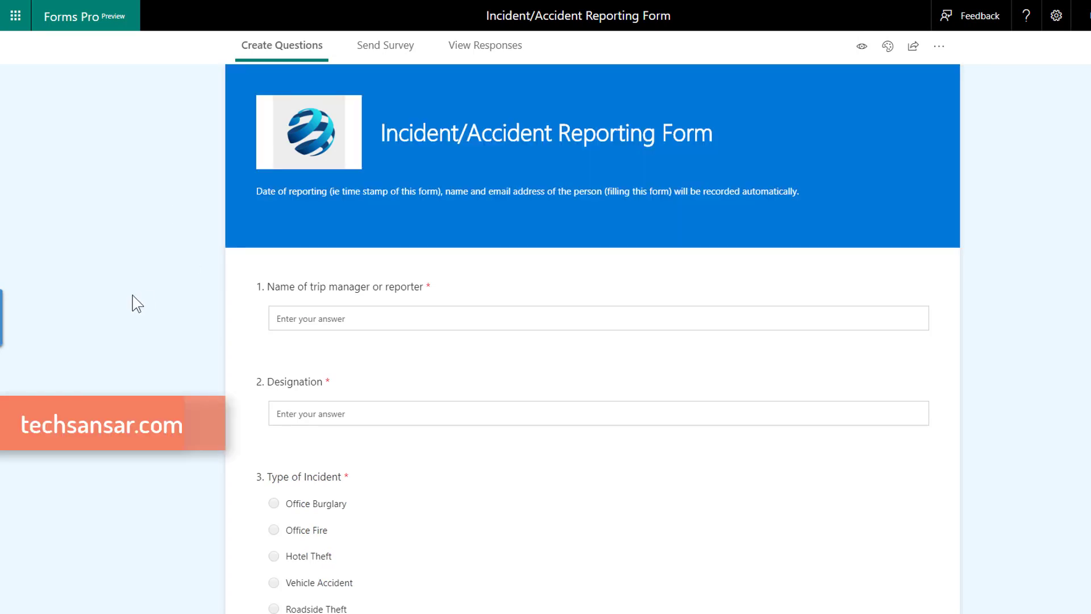
scroll(521, 370, down, 1)
scroll(478, 390, down, 3)
scroll(432, 361, down, 4)
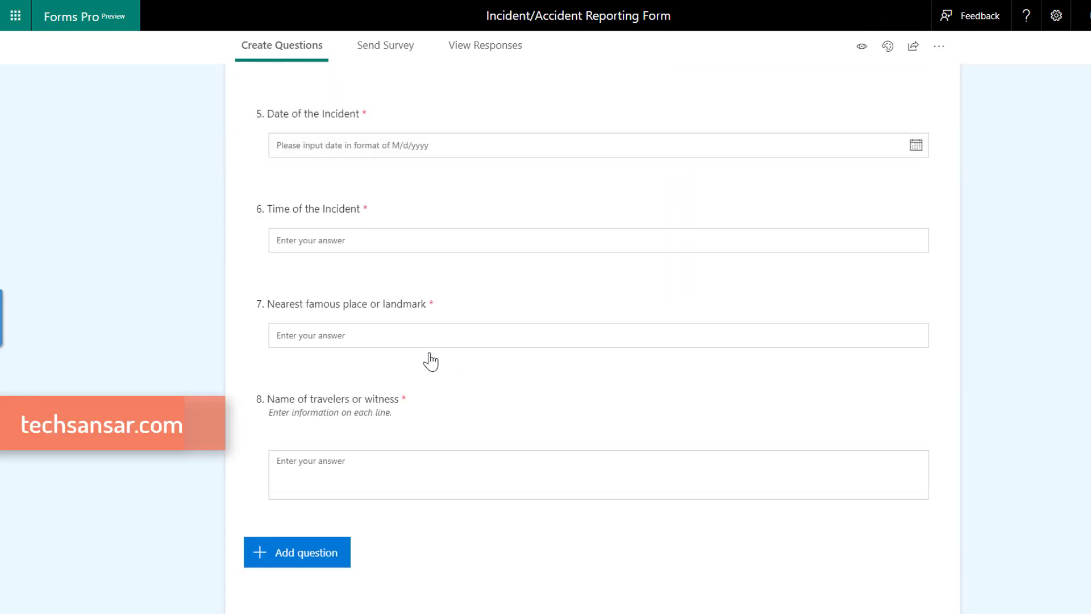
scroll(564, 478, up, 8)
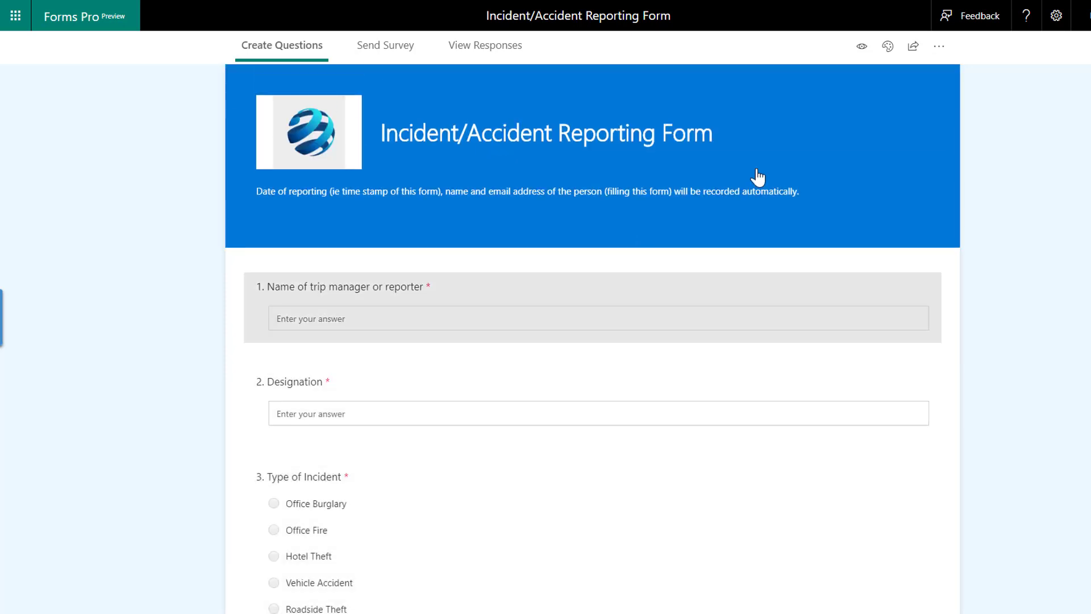
click(863, 48)
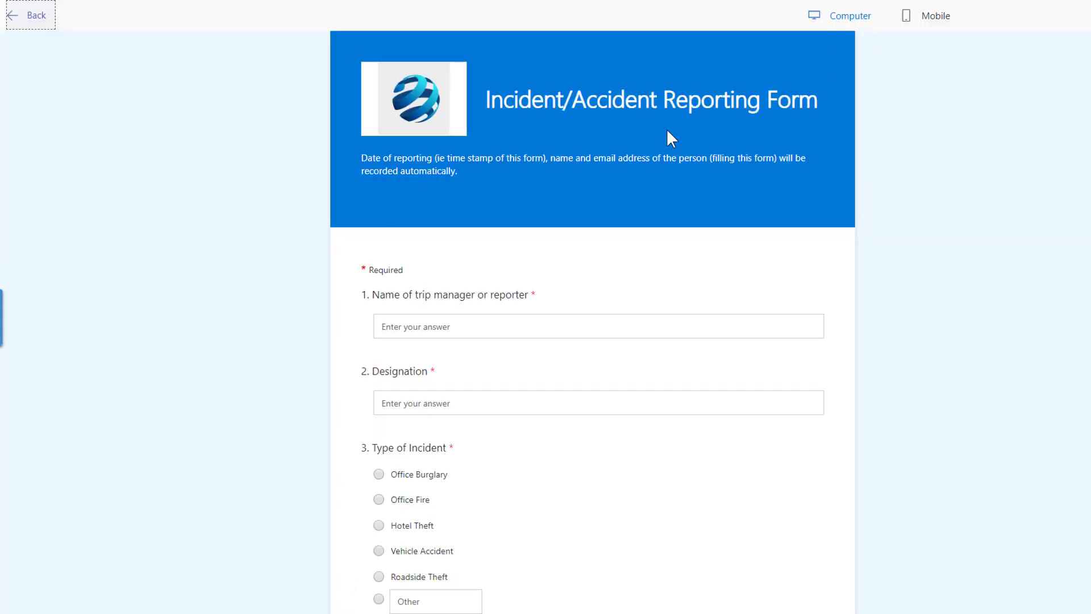
scroll(641, 277, down, 1)
scroll(641, 277, down, 2)
scroll(642, 277, down, 2)
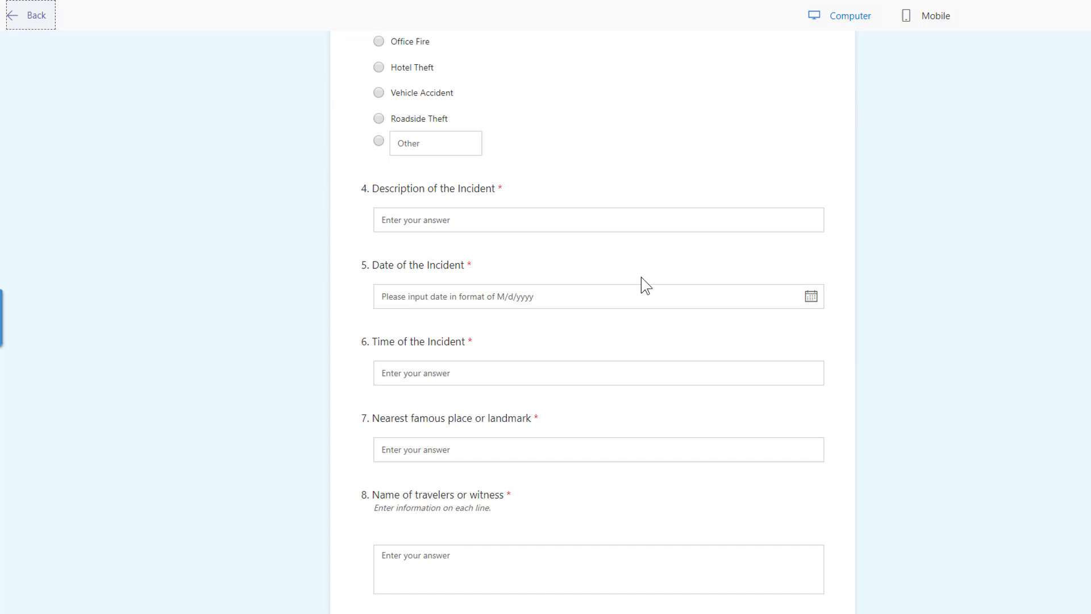
scroll(641, 278, down, 1)
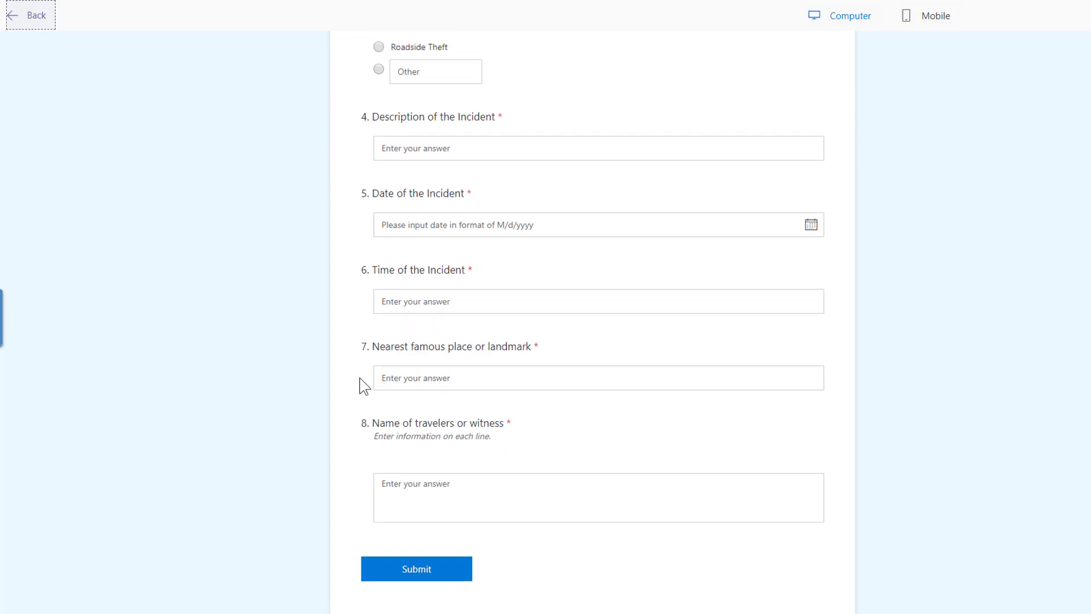
Step: Leave the preview and start a new rule from the Branching rules page
click(939, 47)
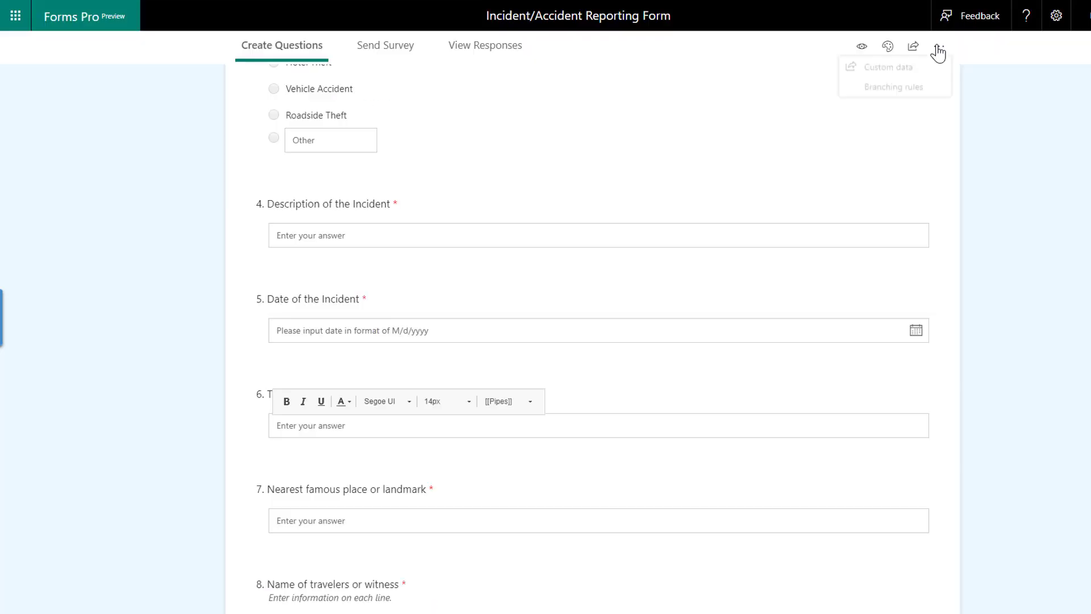
click(785, 54)
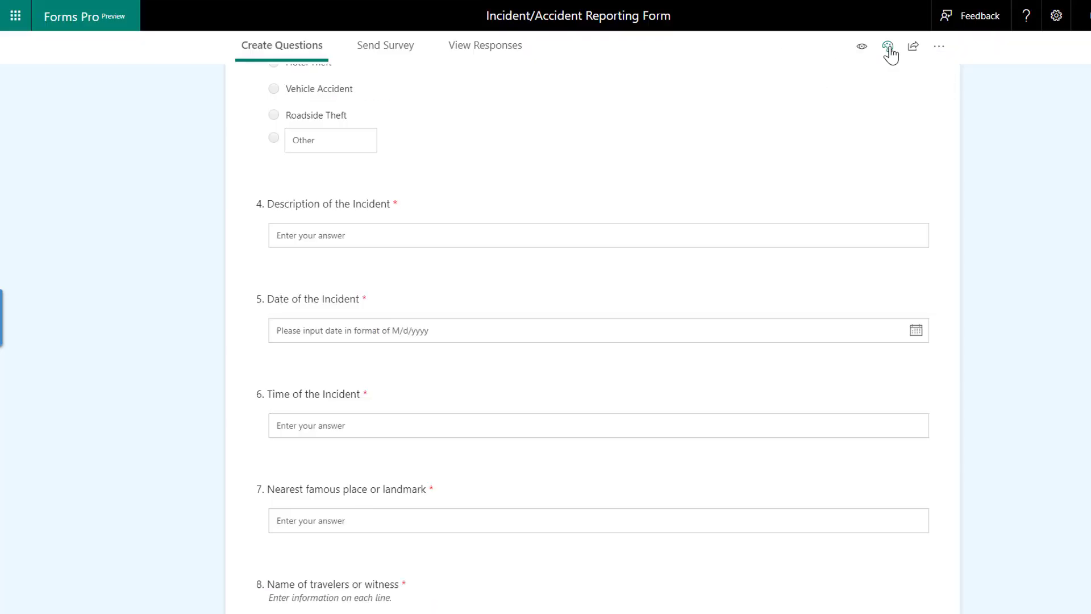
click(939, 47)
click(900, 93)
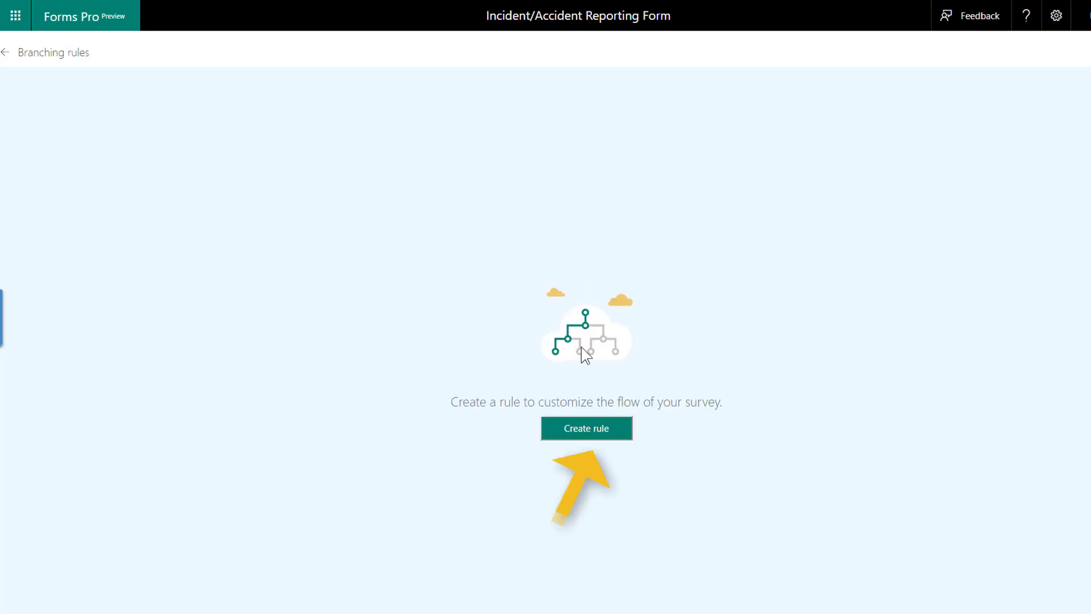
click(611, 435)
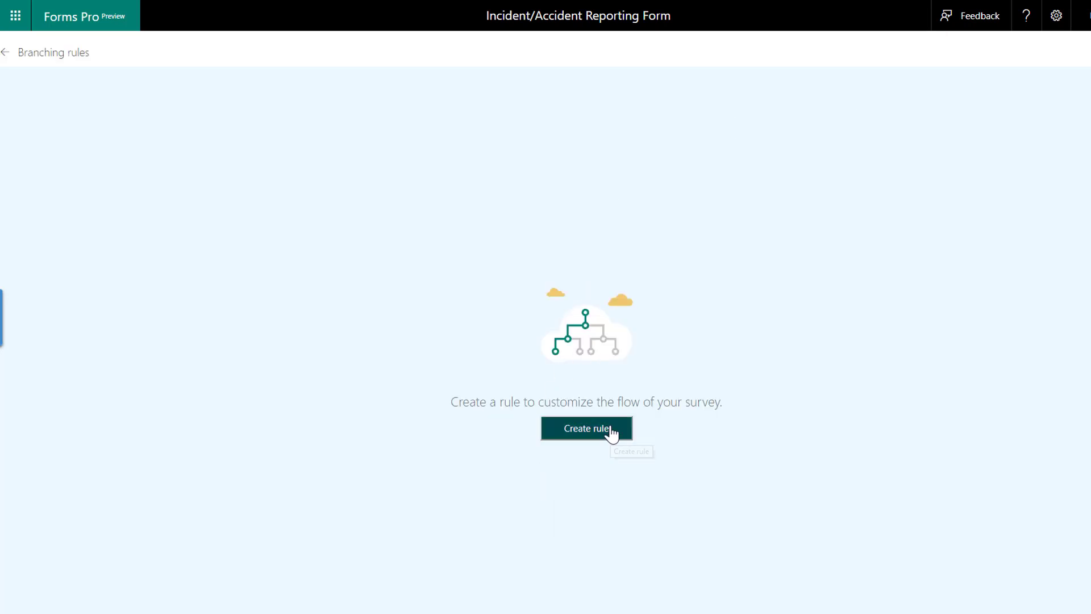
text(Rule 1 - )
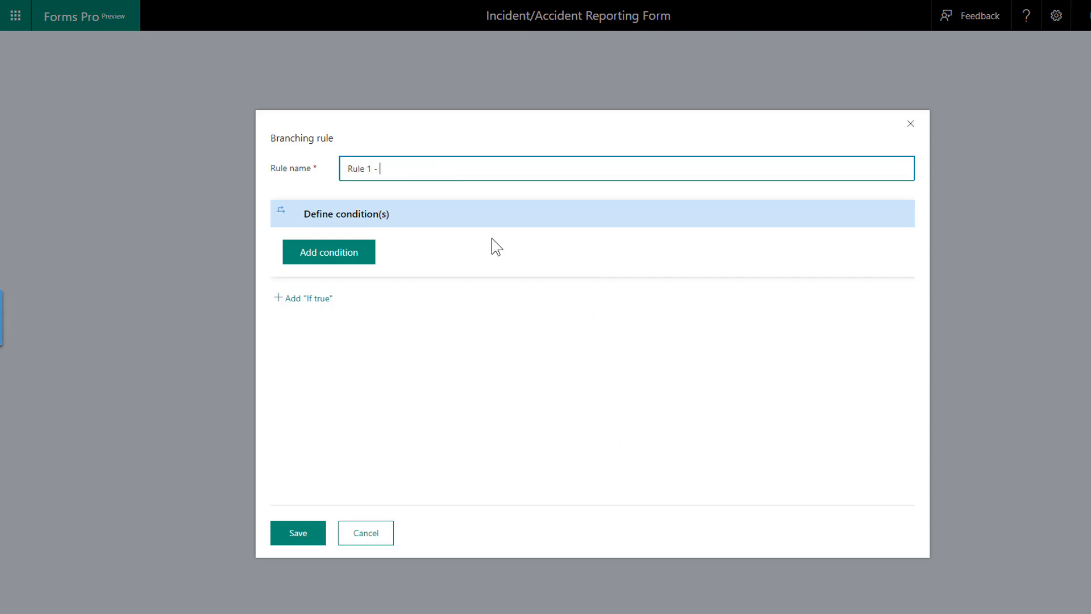
text(Incident reporting)
Step: Set condition Date of the Incident is answered, with If true showing Time of the Incident
click(329, 252)
click(367, 243)
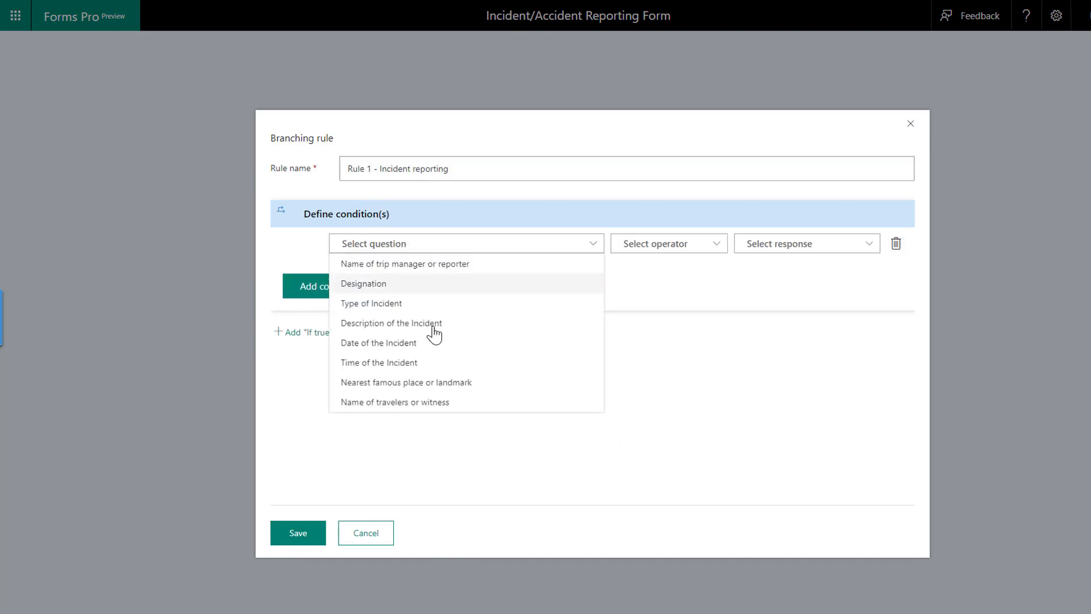
click(402, 342)
click(653, 244)
click(653, 263)
click(309, 331)
click(341, 383)
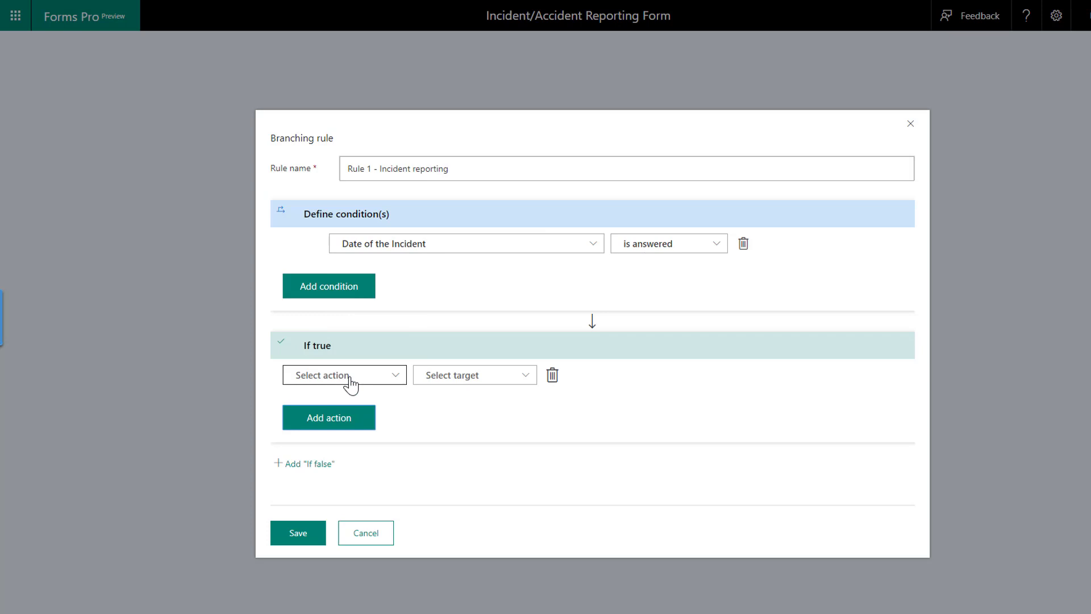
click(388, 375)
click(329, 396)
click(598, 378)
click(604, 490)
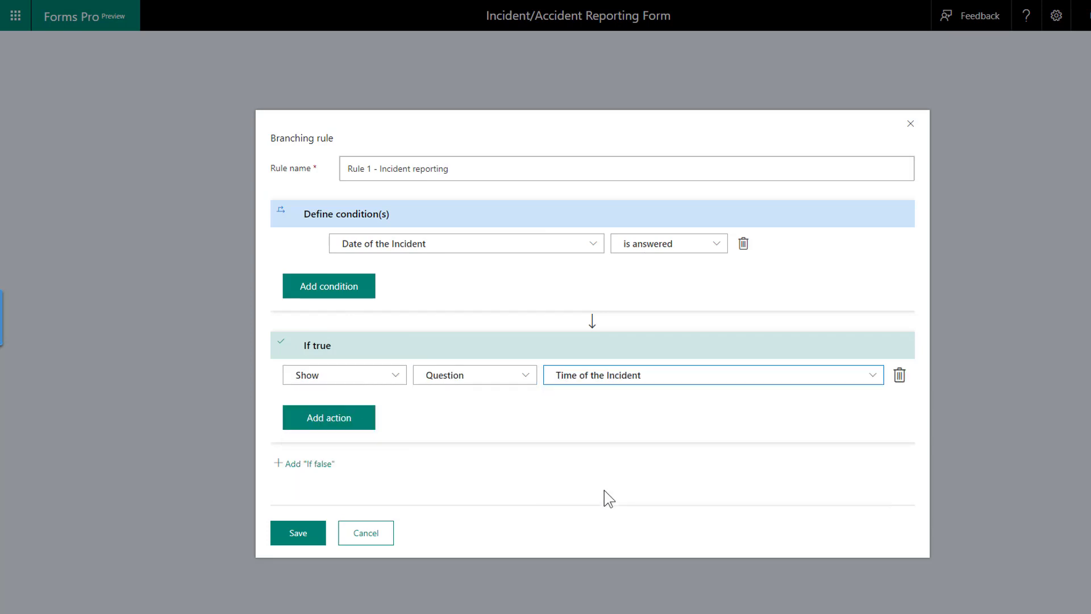
Step: Add an Or second condition, then delete it unused
click(330, 286)
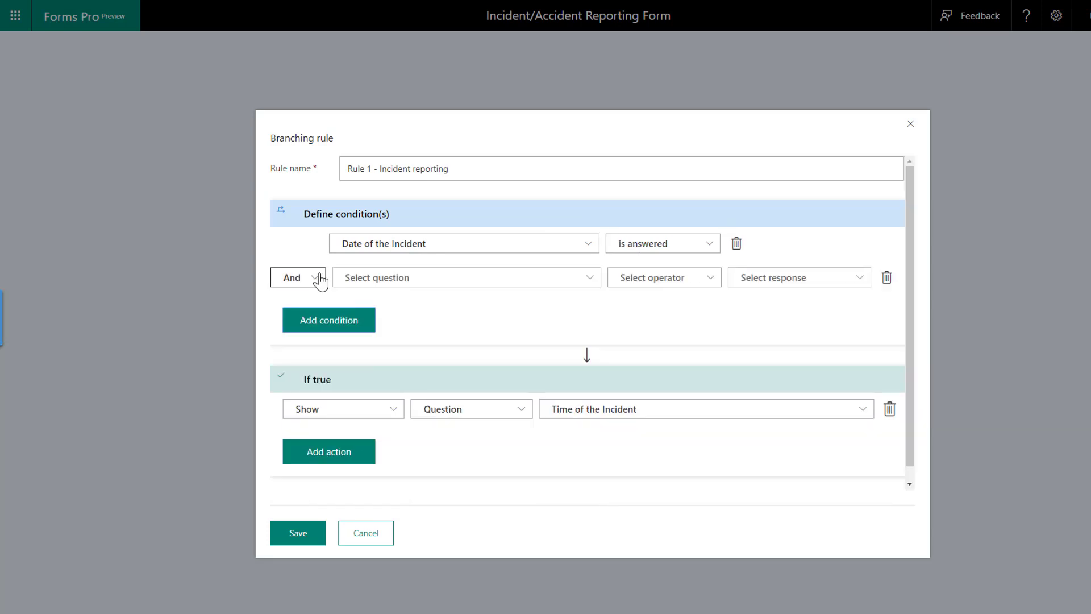
click(300, 316)
click(446, 281)
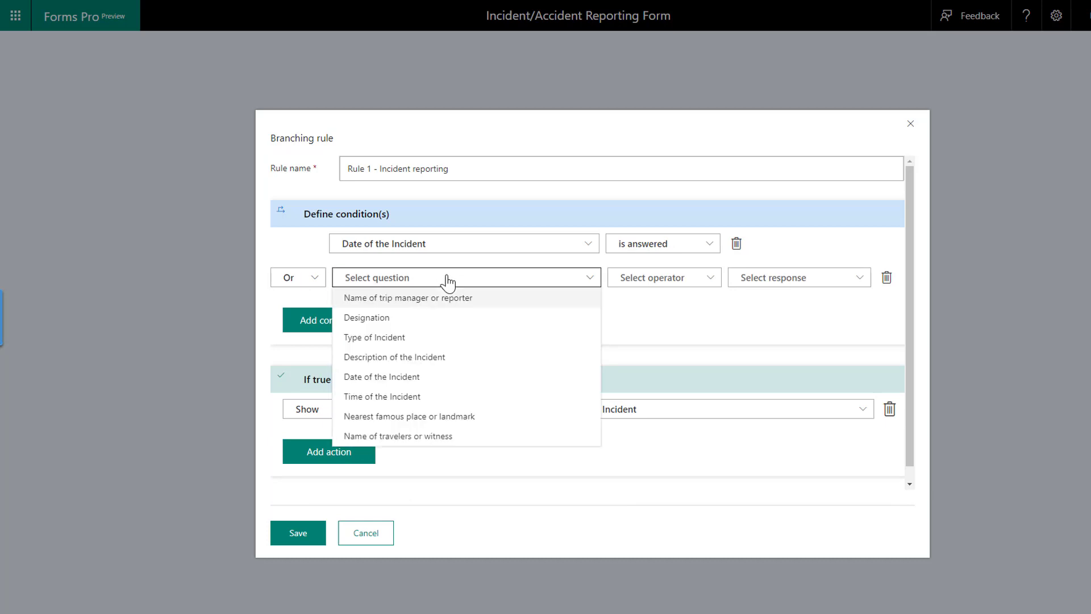
click(840, 318)
click(888, 278)
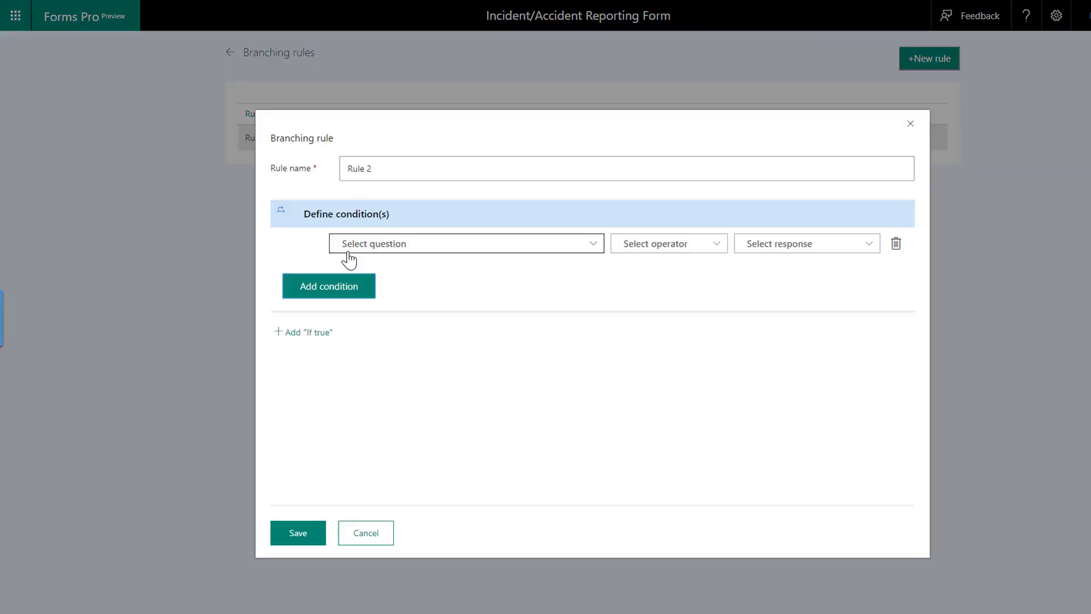
Step: Experiment with Rule 2 conditions, ending on Type of Incident is equal to Vehicle Accident
click(350, 247)
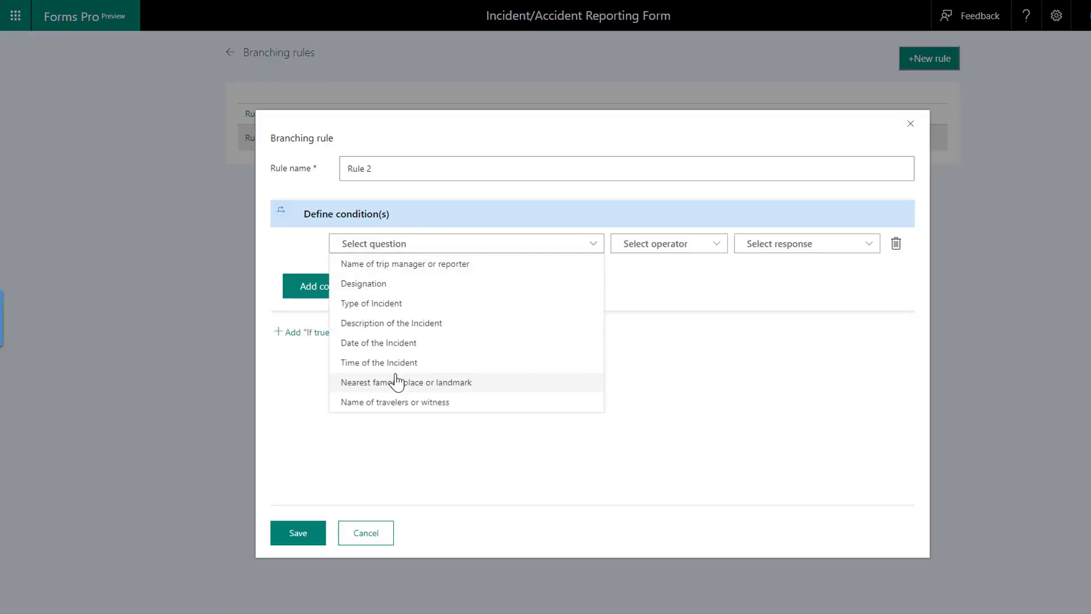
click(413, 272)
click(669, 243)
click(680, 270)
click(673, 243)
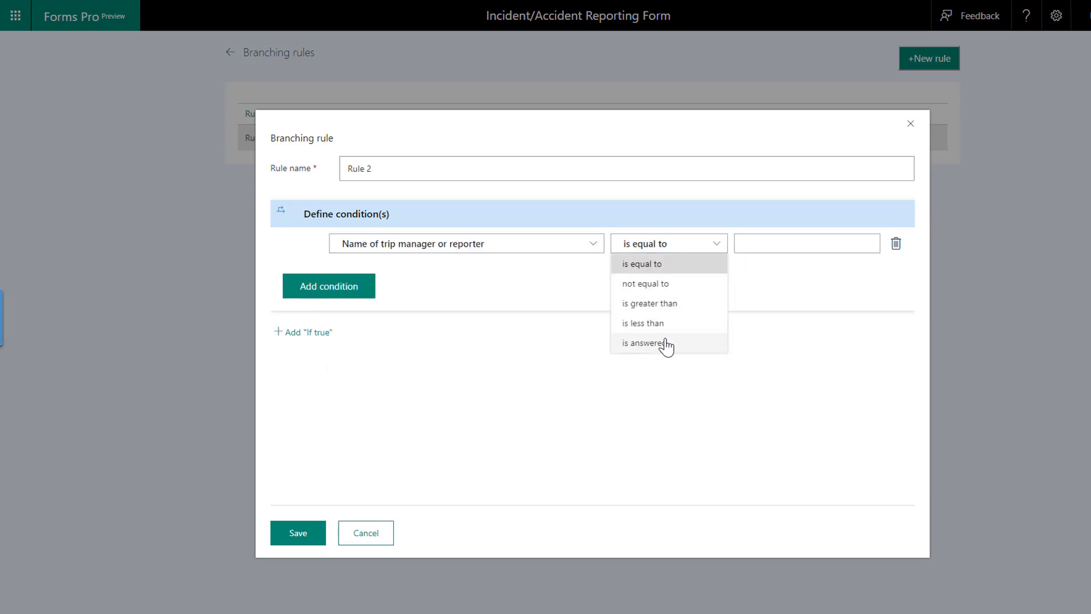
click(663, 344)
click(503, 243)
click(410, 282)
click(670, 243)
click(670, 270)
click(469, 243)
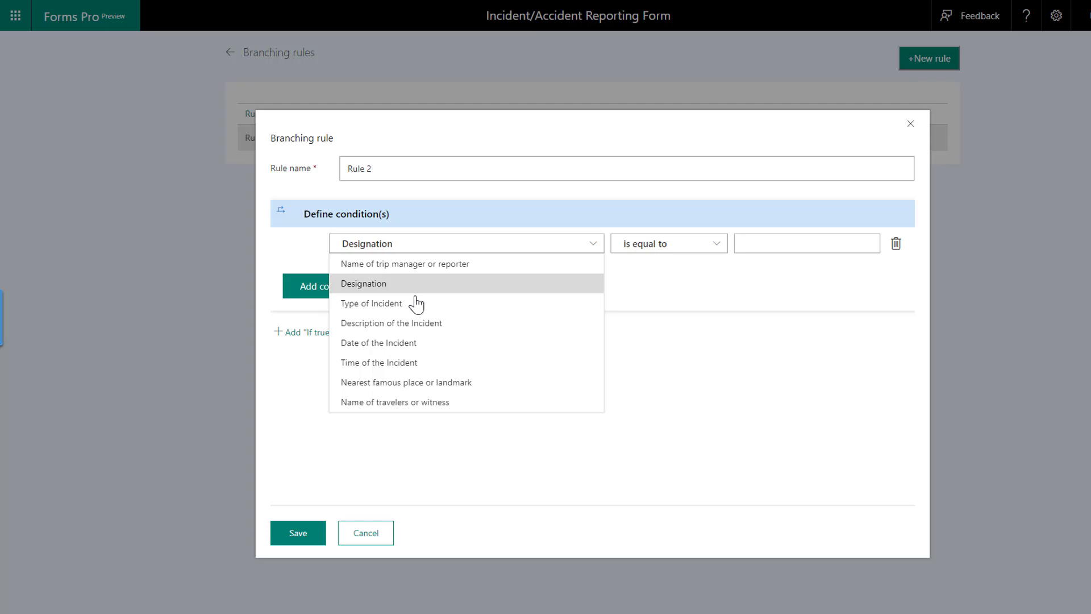
click(415, 303)
click(777, 319)
Step: Add an If true Navigate action and try chained survey, question and URL destinations
click(330, 286)
click(300, 275)
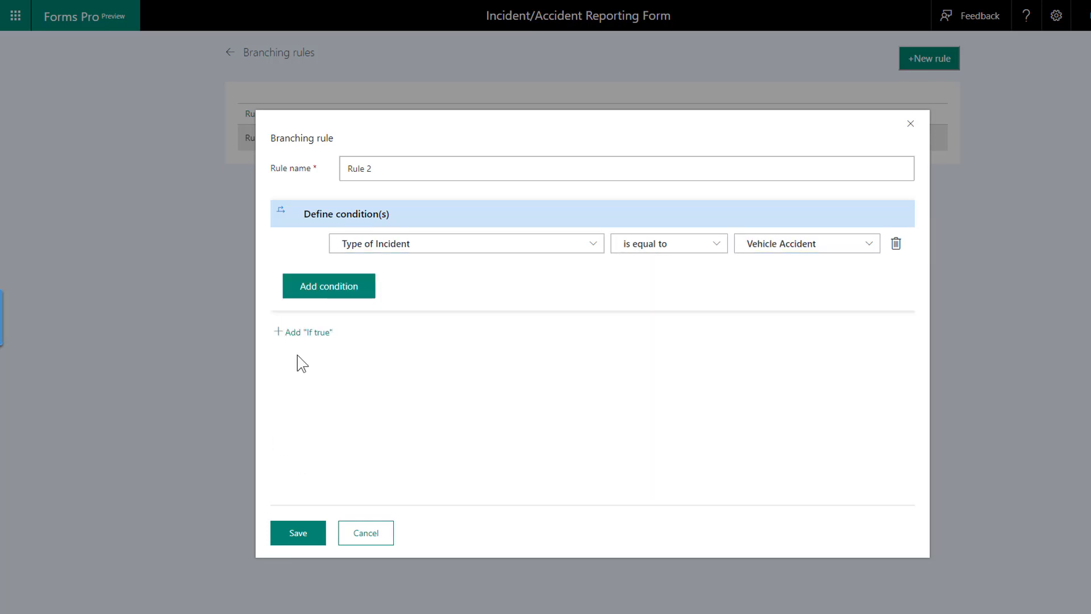
click(303, 332)
click(390, 376)
click(317, 453)
click(462, 375)
click(453, 433)
click(628, 381)
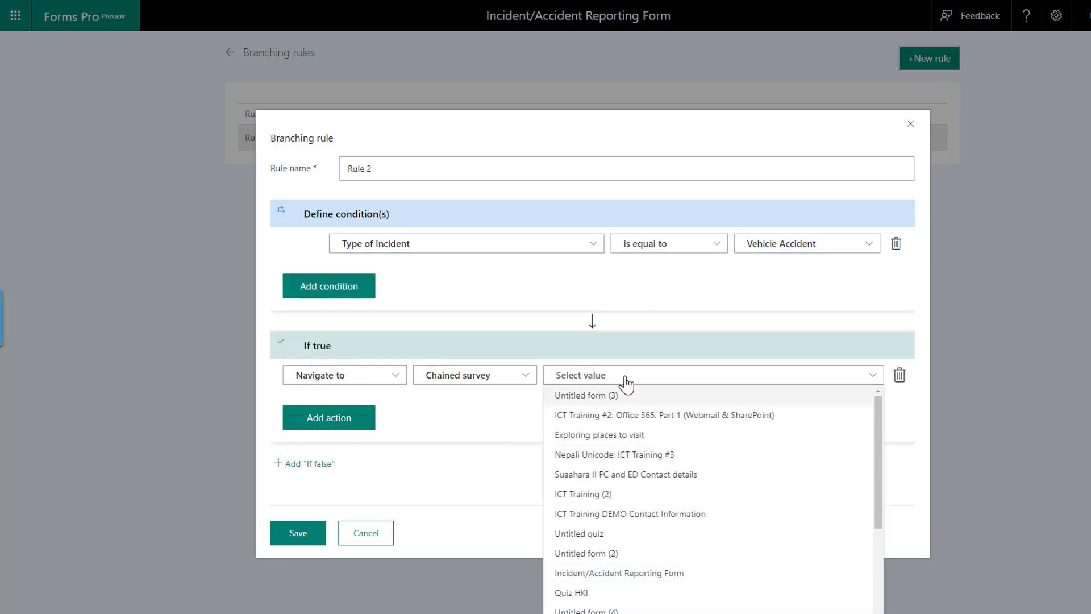
click(469, 379)
click(450, 414)
click(442, 394)
click(475, 376)
click(432, 453)
Step: Rename the rule 'Submit & thanks' with condition Name of travelers or witness is answered
triple_click(379, 168)
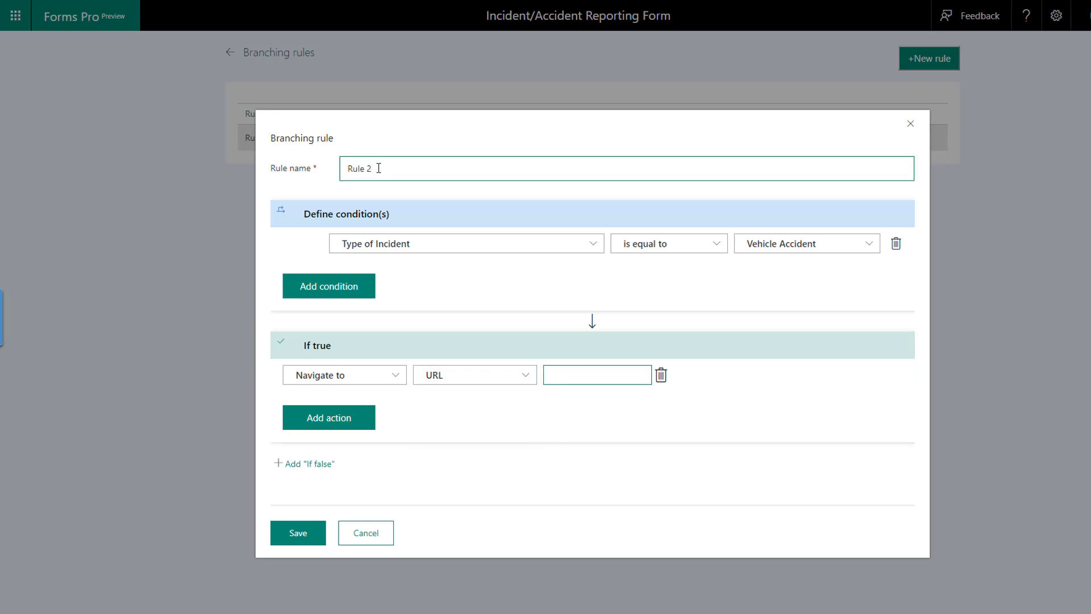
text(Submit & thanks)
click(401, 244)
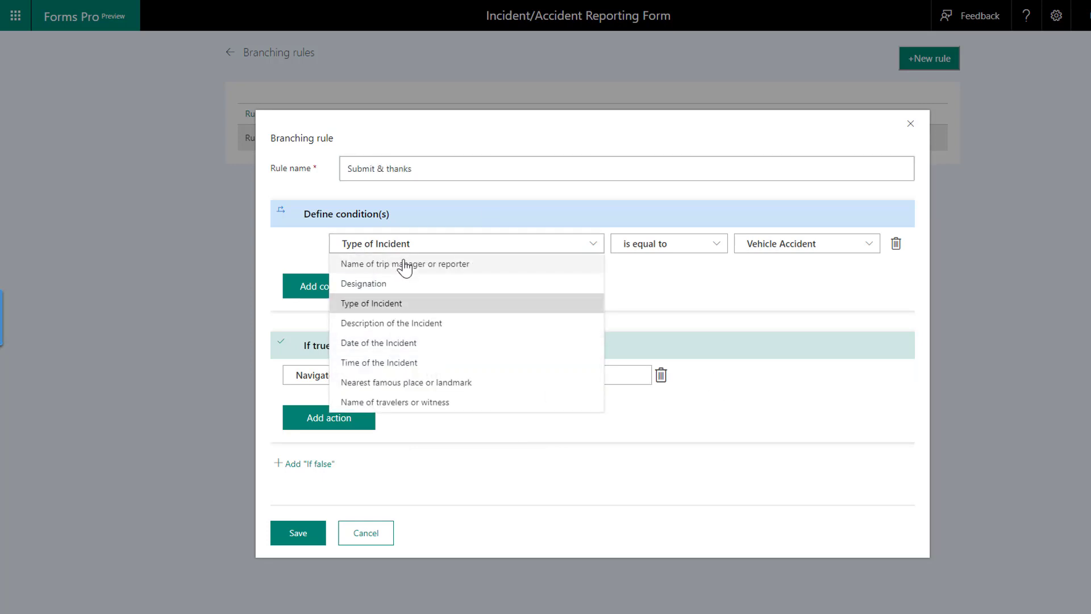
click(407, 264)
click(683, 248)
click(657, 341)
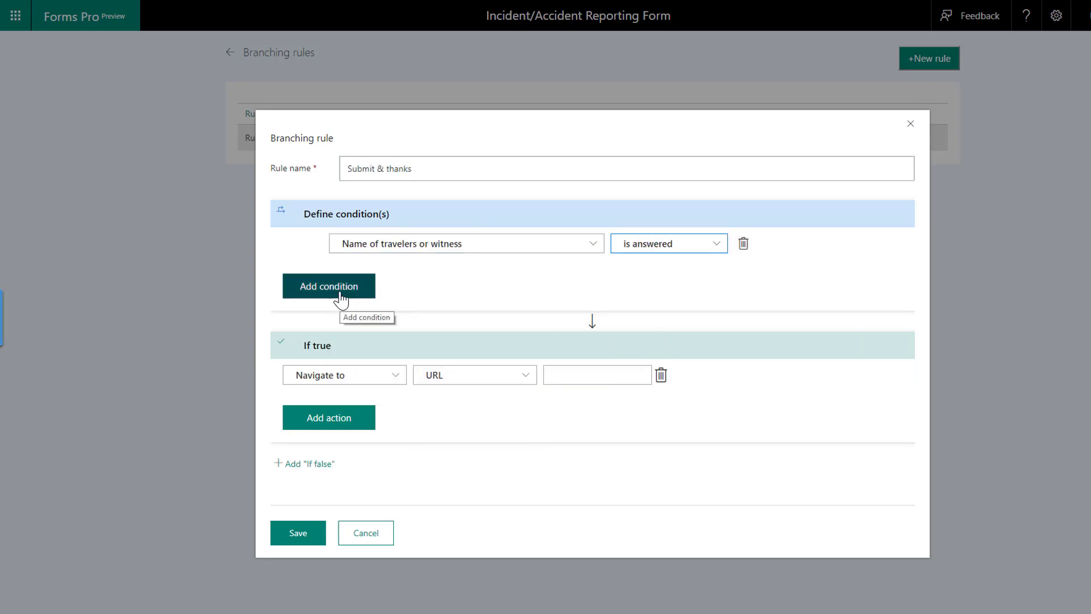
Step: Set Navigate to End of survey, remove an extra URL action, save the rule and return to the form
click(345, 375)
click(475, 375)
click(475, 416)
click(358, 417)
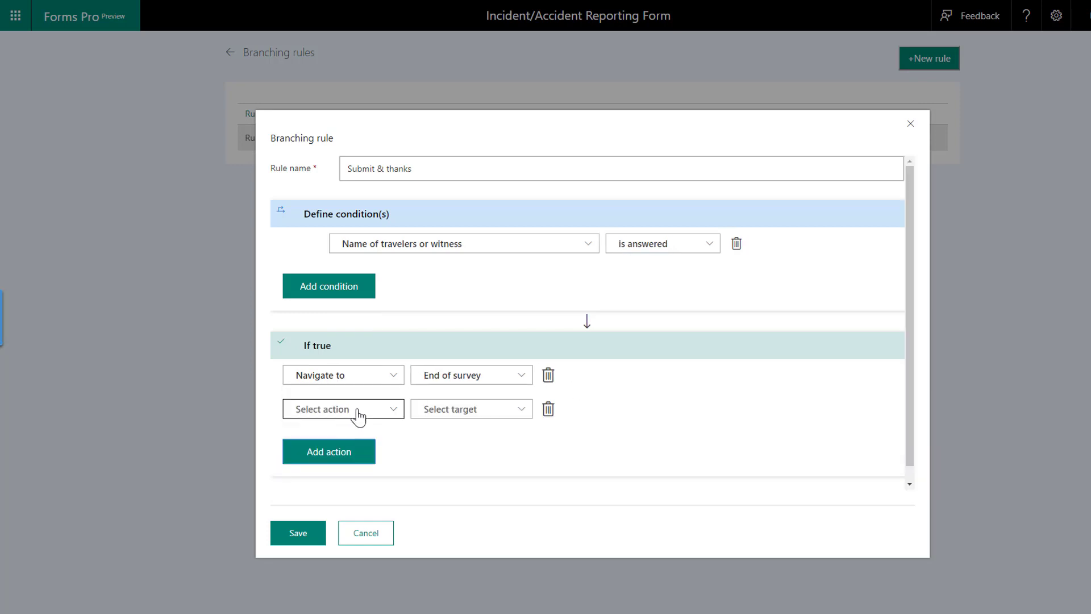
click(324, 431)
click(470, 412)
click(431, 487)
click(656, 409)
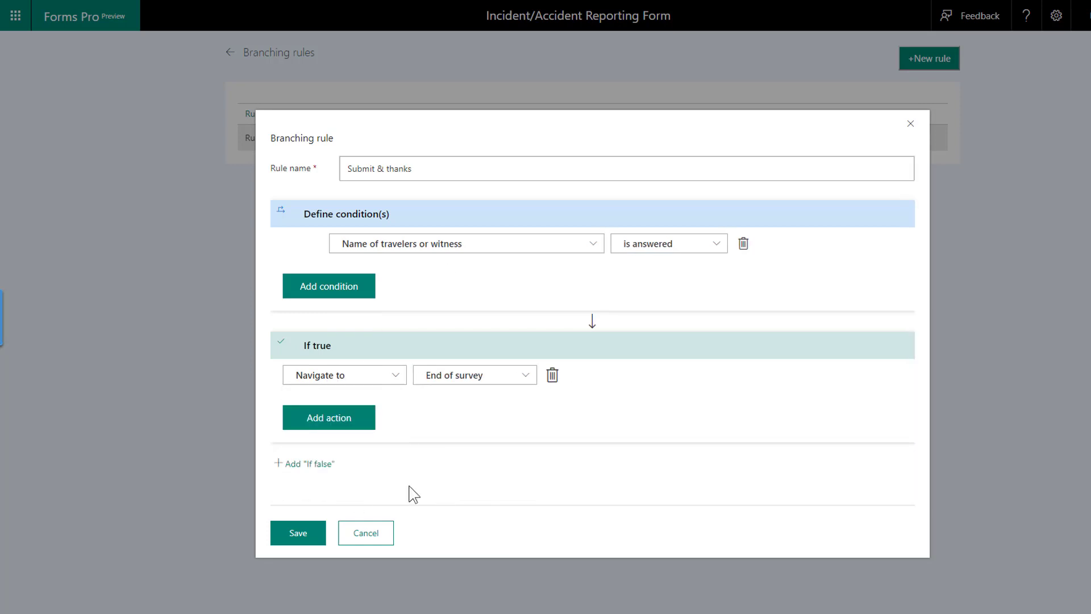
click(298, 532)
click(230, 52)
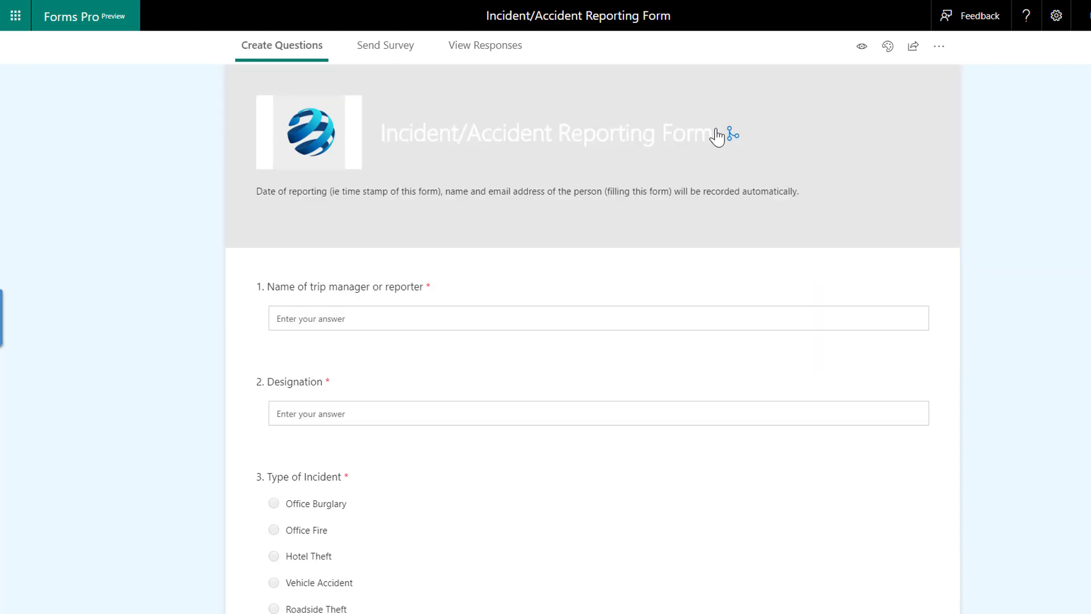
Step: From the form header go to Send Survey and start composing an email invitation
click(735, 137)
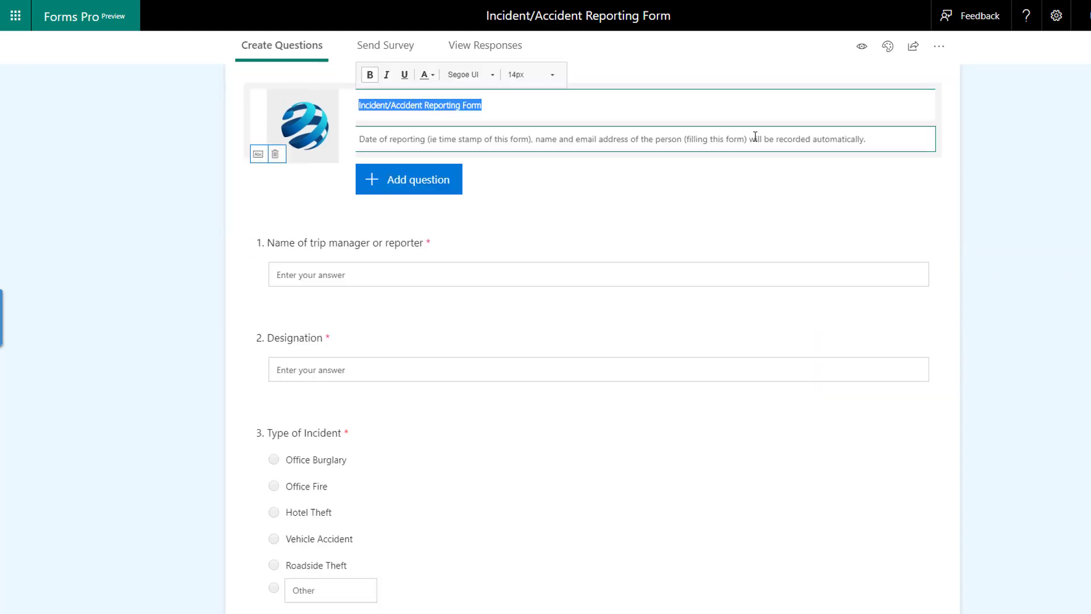
click(372, 56)
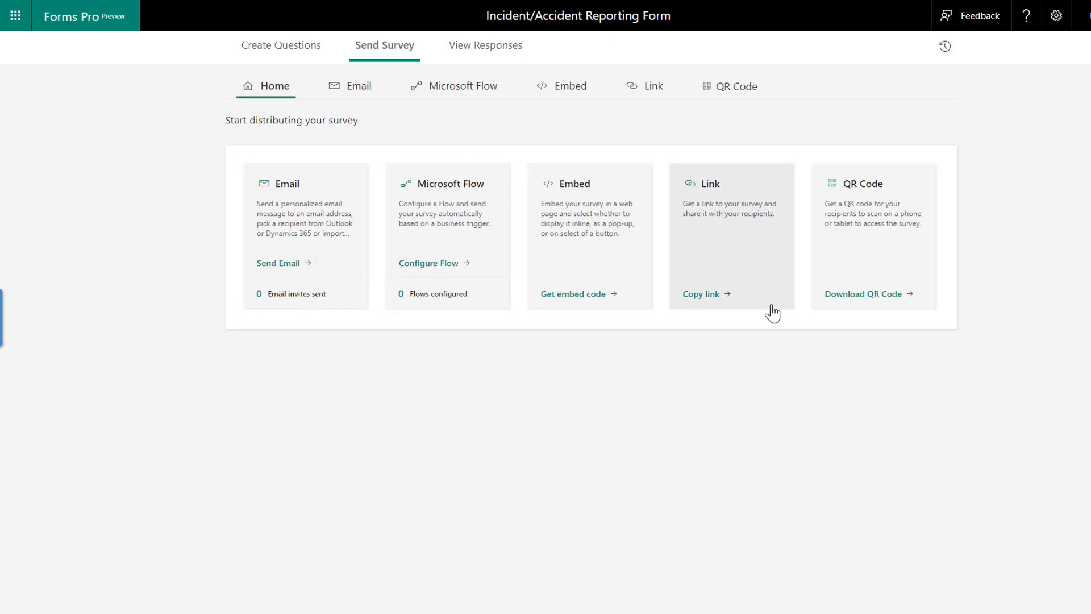
click(278, 262)
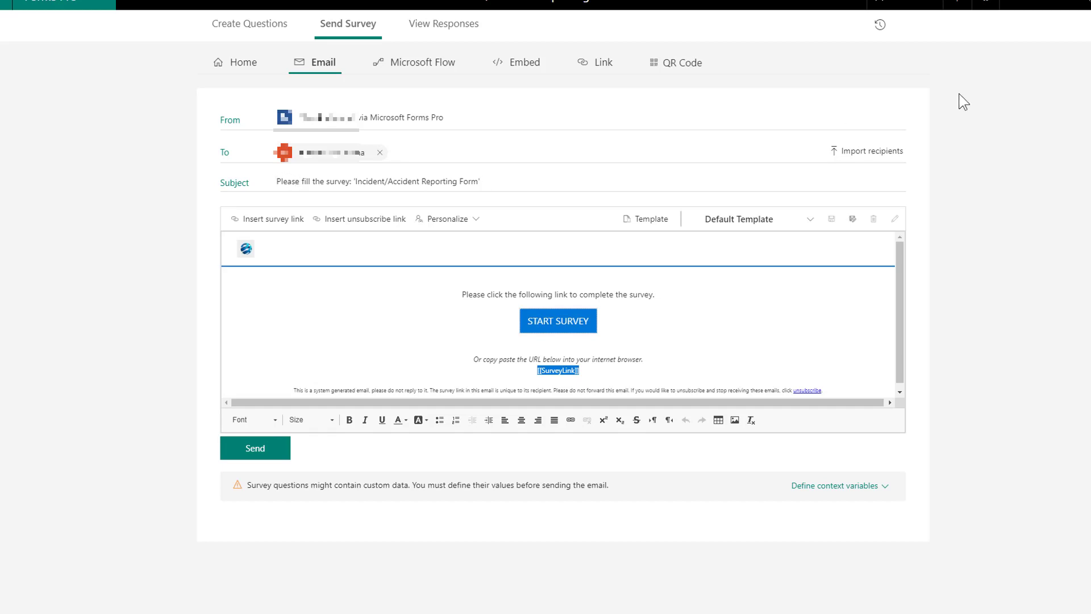
Step: Start importing invitation recipients from a CSV file via Import recipients
click(867, 152)
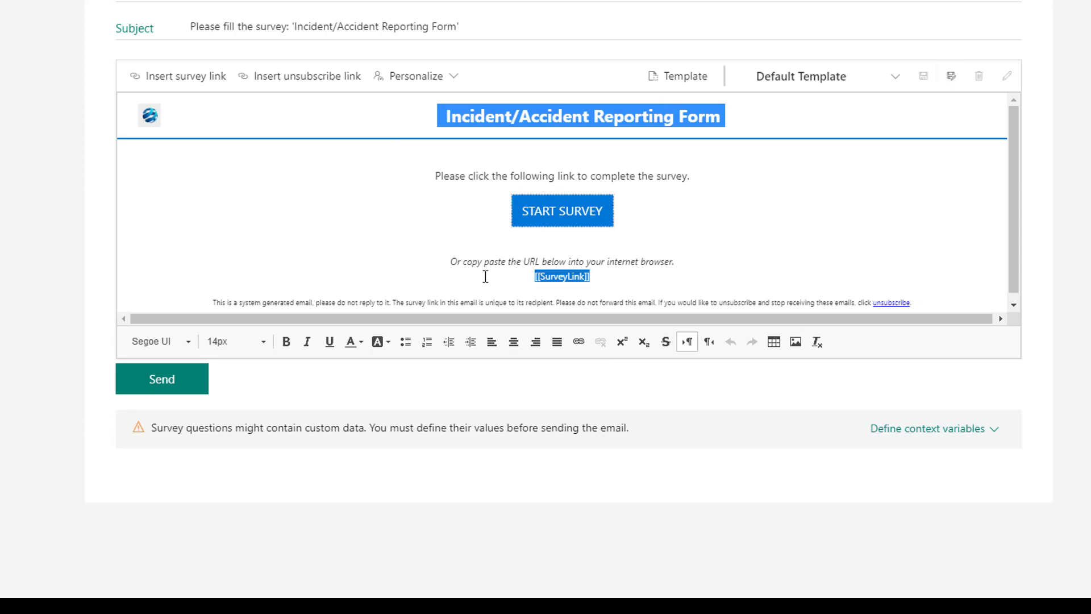
Step: Highlight the invitation email title in yellow
click(388, 342)
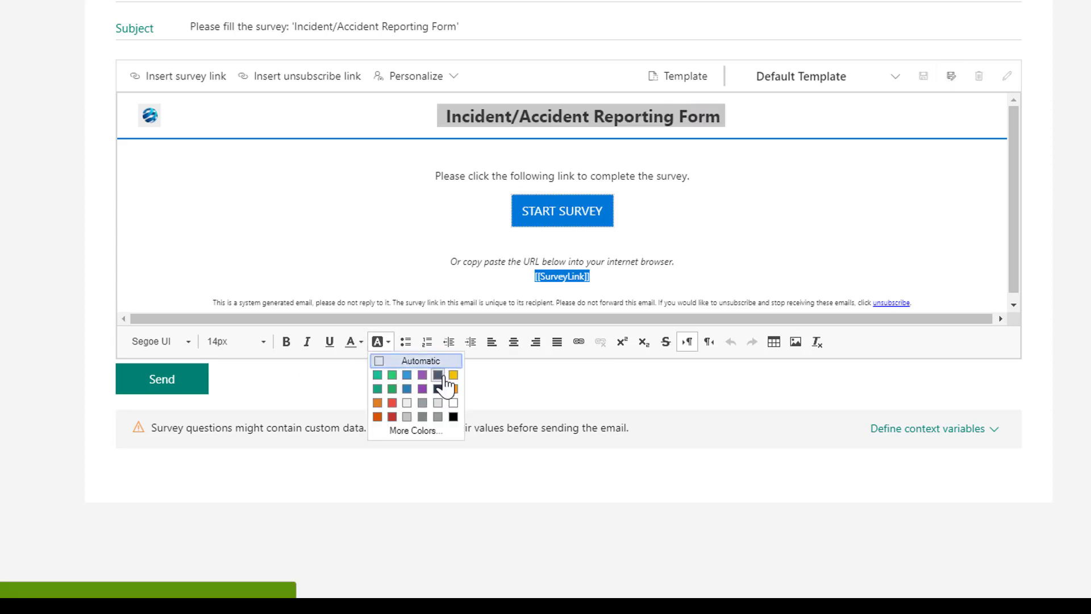
click(452, 375)
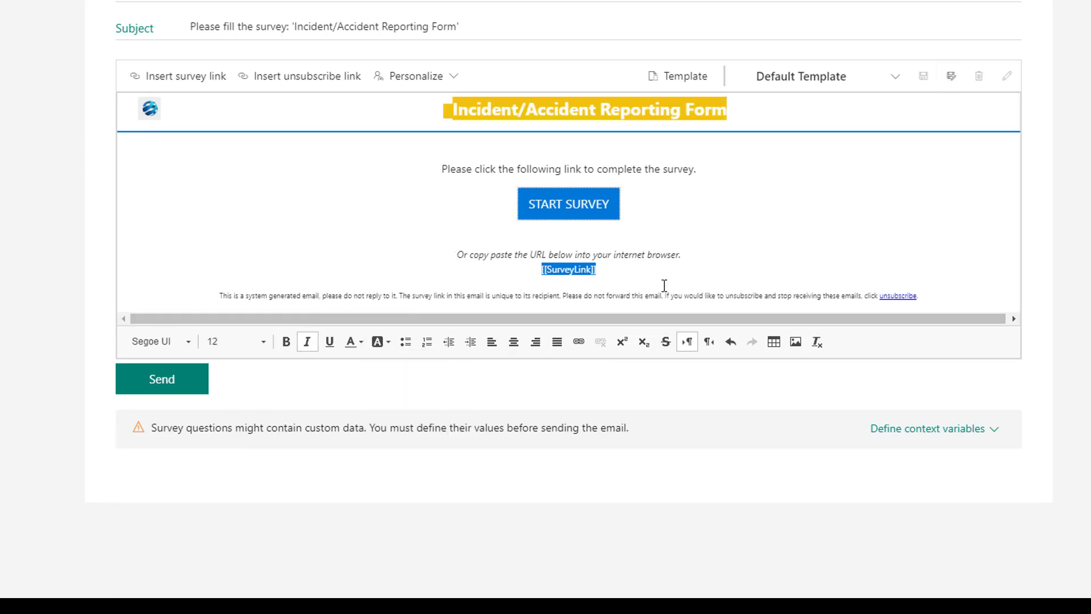
drag(244, 296, 355, 295)
click(909, 295)
Step: Add a 'Dear [[FirstName]]' greeting line and review the First/Last Name context variables
click(442, 169)
text(Dear)
key(Return)
click(416, 76)
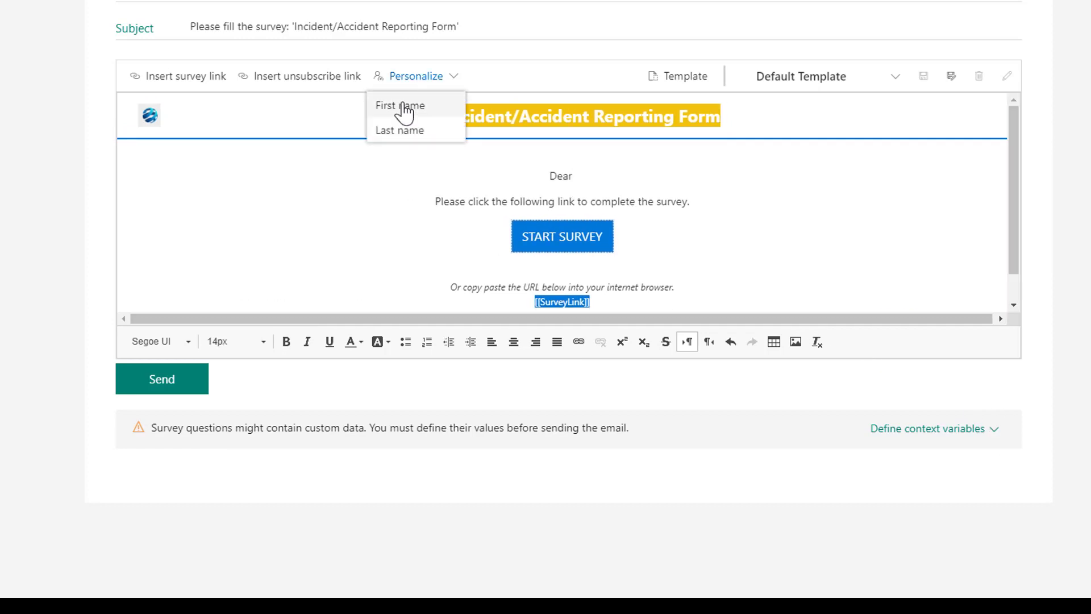
click(399, 107)
text(,)
click(982, 429)
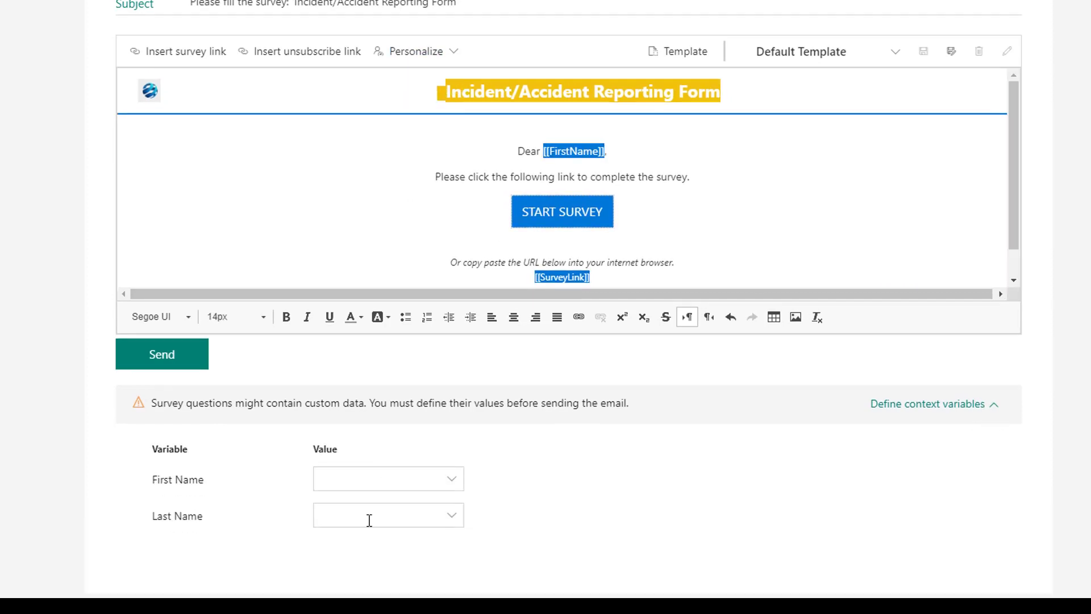
click(436, 482)
click(344, 515)
scroll(492, 213, down, 2)
scroll(446, 128, up, 2)
click(446, 59)
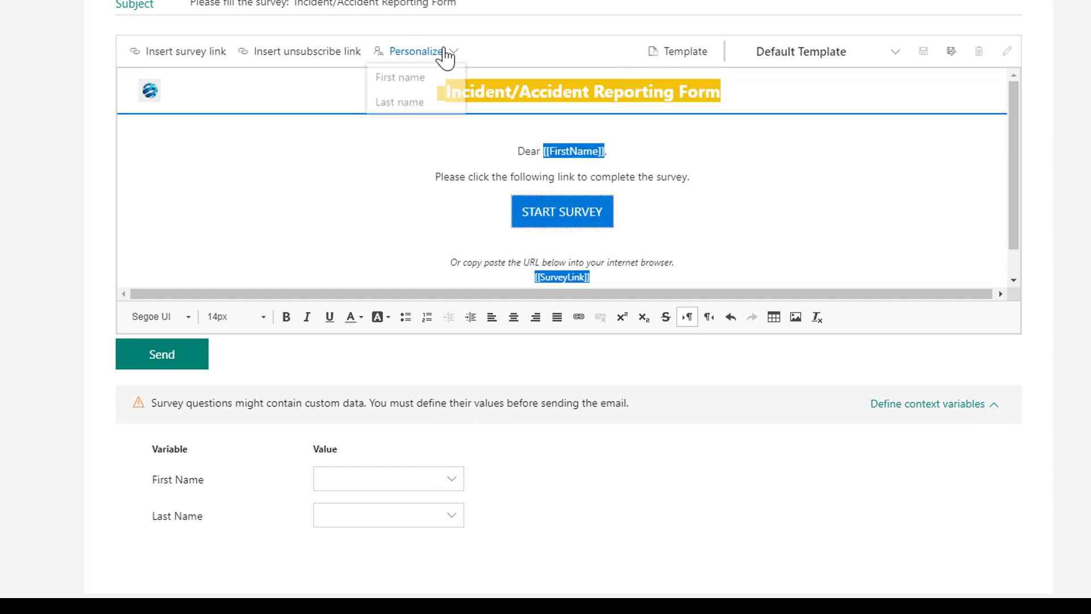
scroll(691, 275, down, 2)
Step: Remove and re-insert the footer unsubscribe link, glance at the templates, then show the shareable link
click(673, 271)
key(shift+End)
key(Delete)
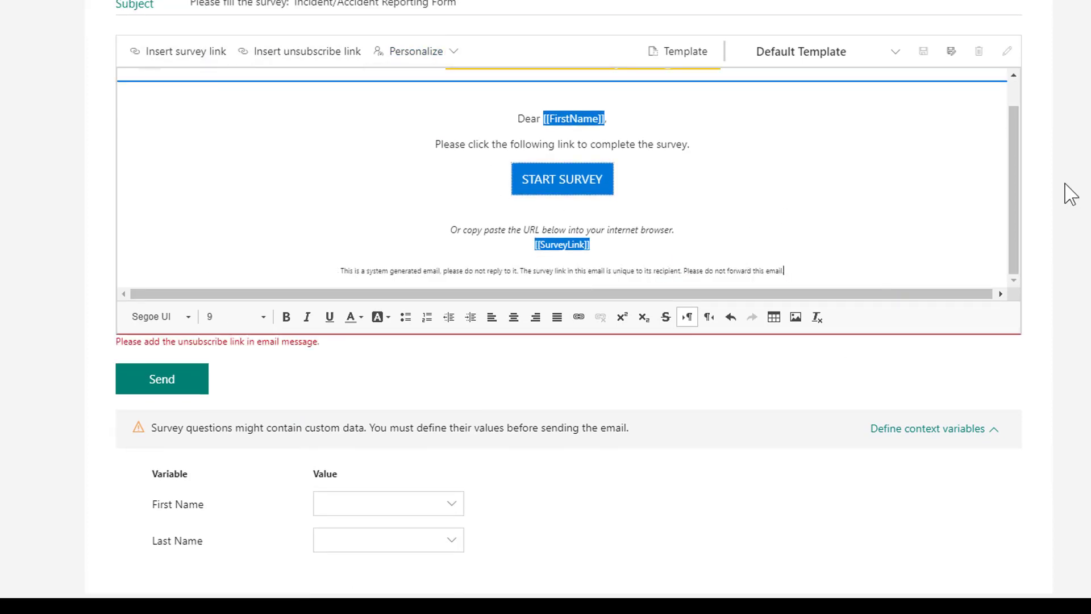
click(861, 51)
key(Escape)
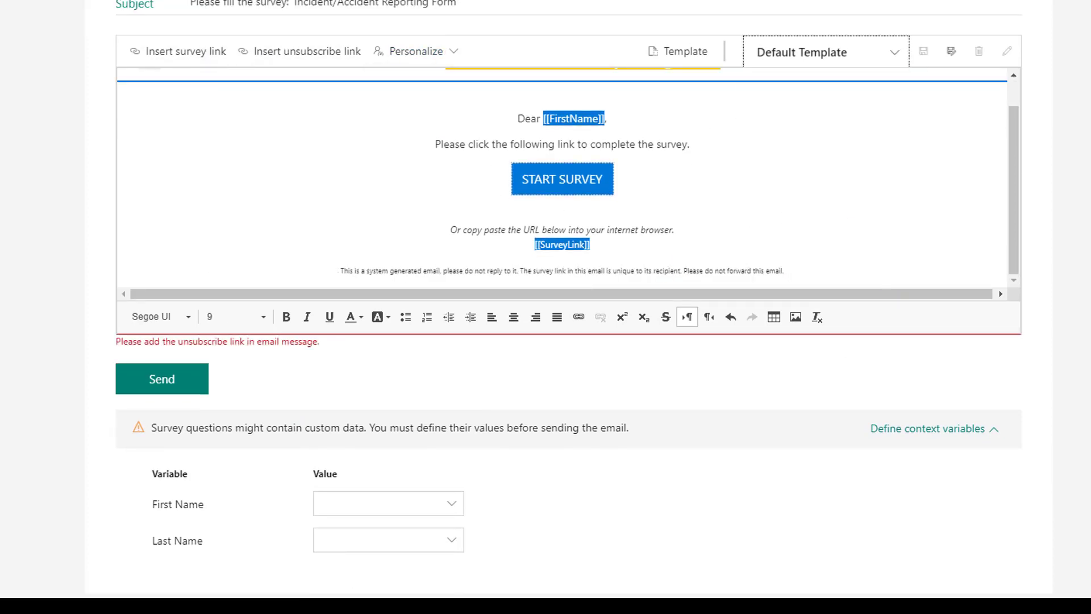
scroll(462, 34, up, 1)
scroll(158, 411, down, 2)
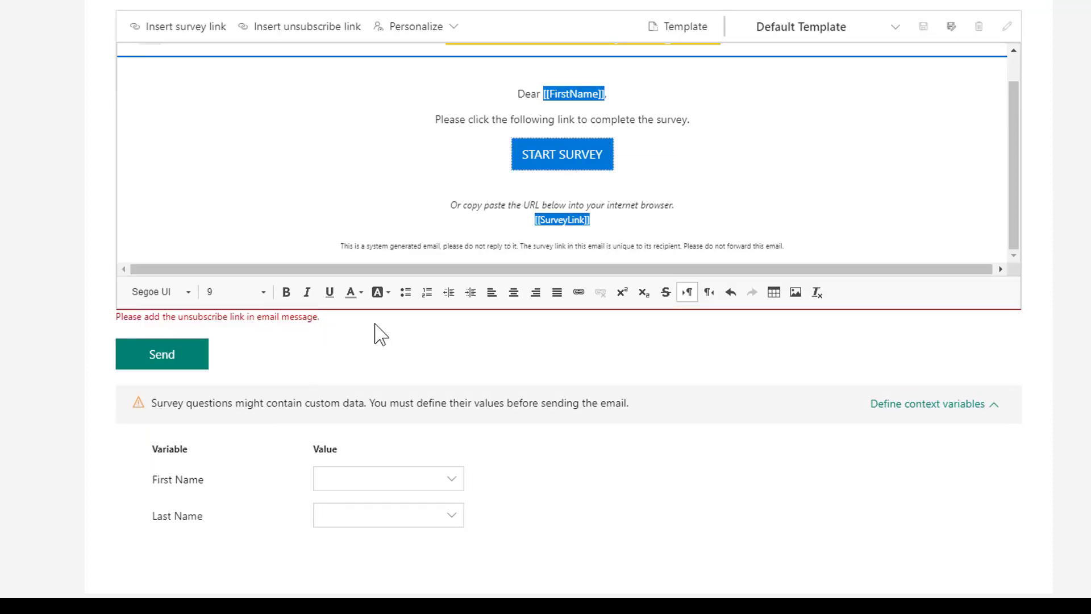
click(354, 27)
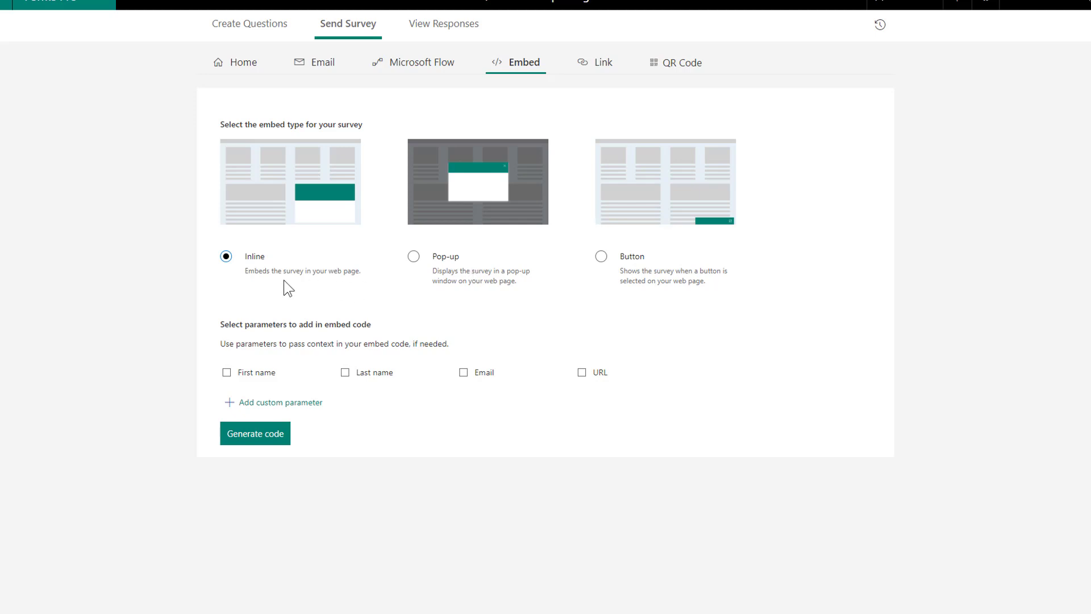
click(602, 65)
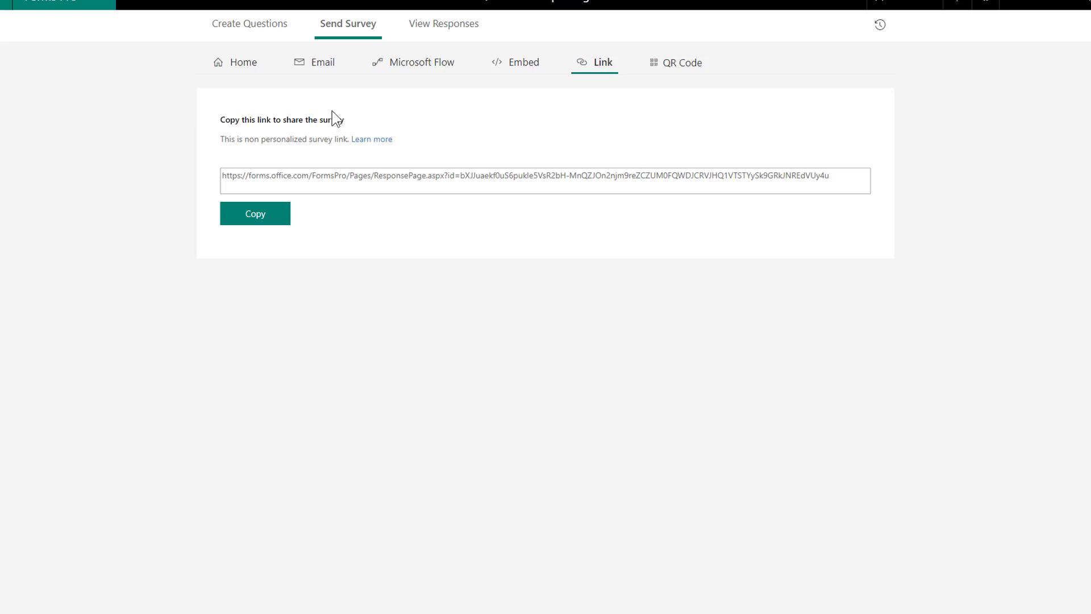
Step: View the survey's QR code, then return to the distribution options home
click(675, 68)
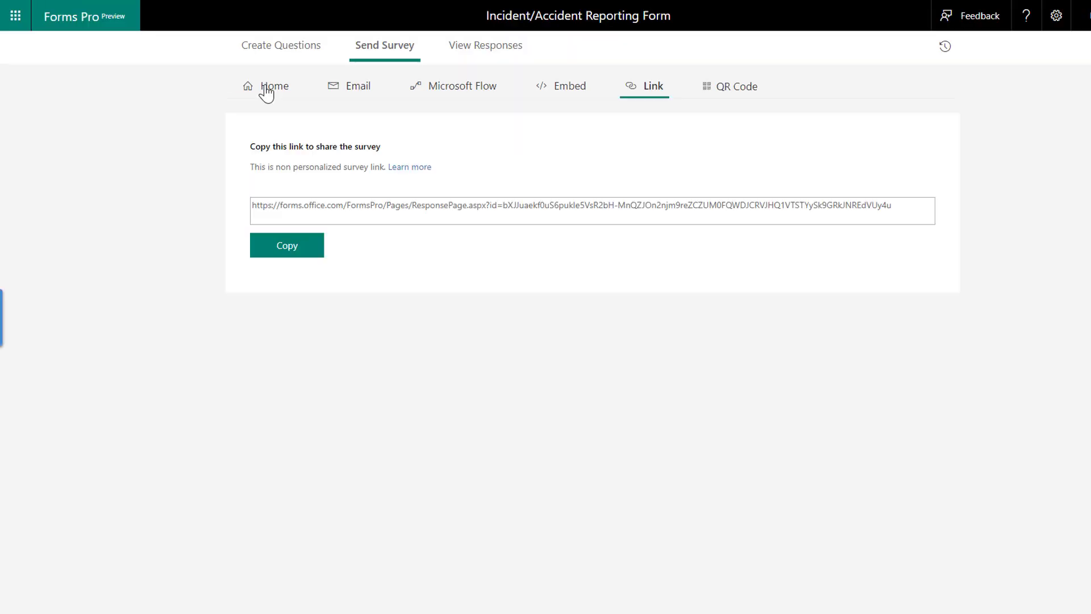
click(264, 90)
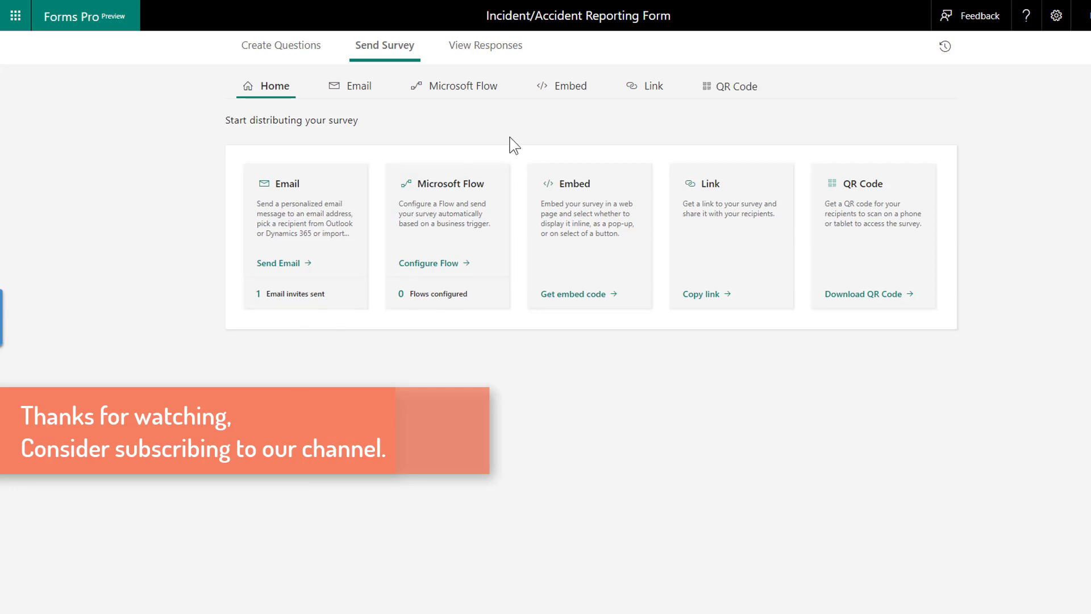
Step: View the survey responses broken down by question
click(493, 51)
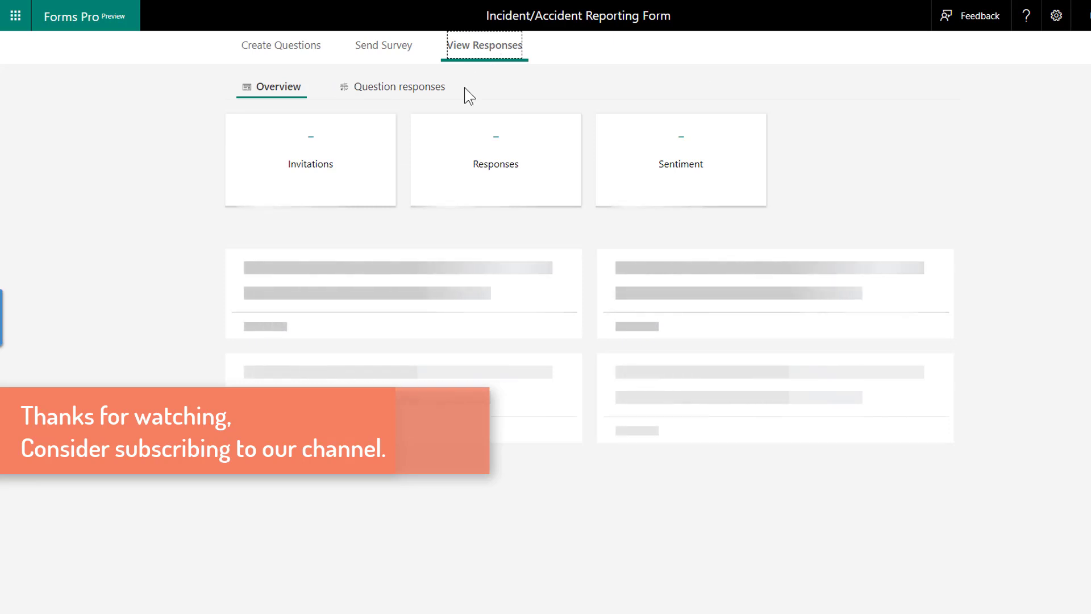
click(378, 91)
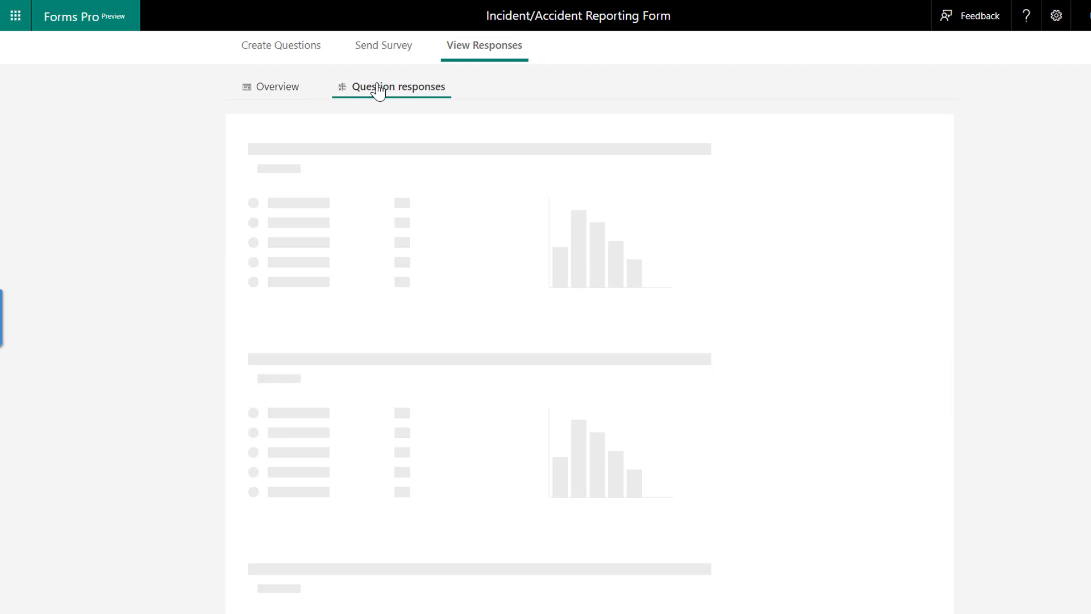